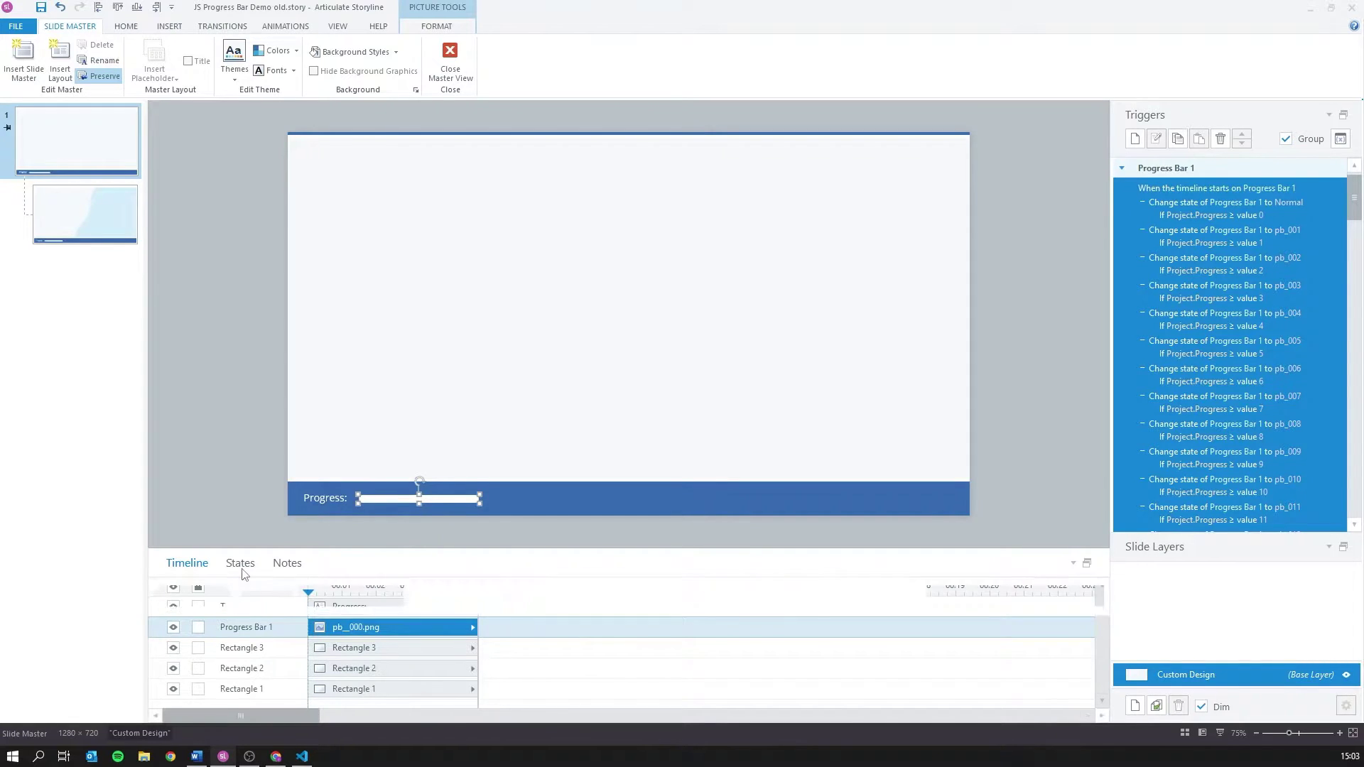
# - Review Progress Bar 1's image states and triggers, then preview Slide 1 with its yellow bar
pyautogui.moveTo(280, 714); pyautogui.dragTo(1108, 707)
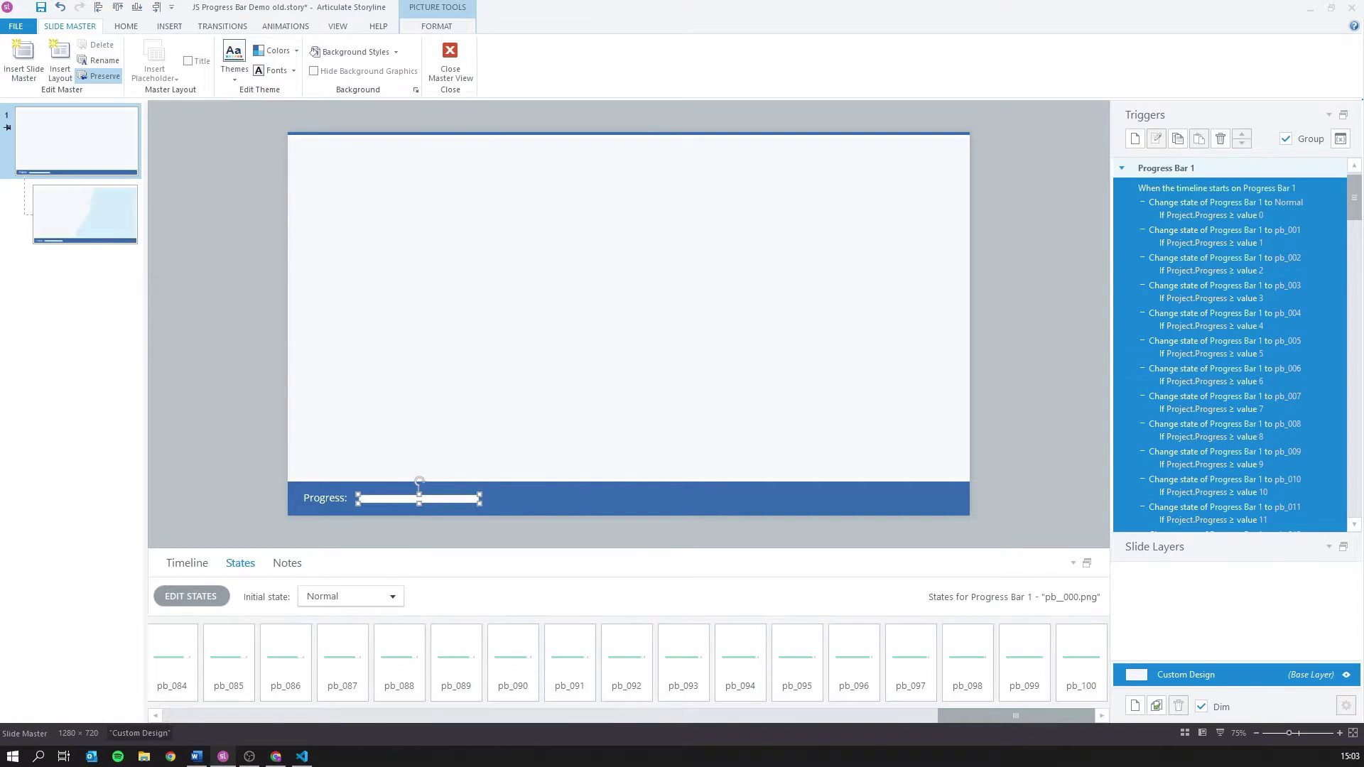
pyautogui.moveTo(1352, 194); pyautogui.dragTo(1359, 517)
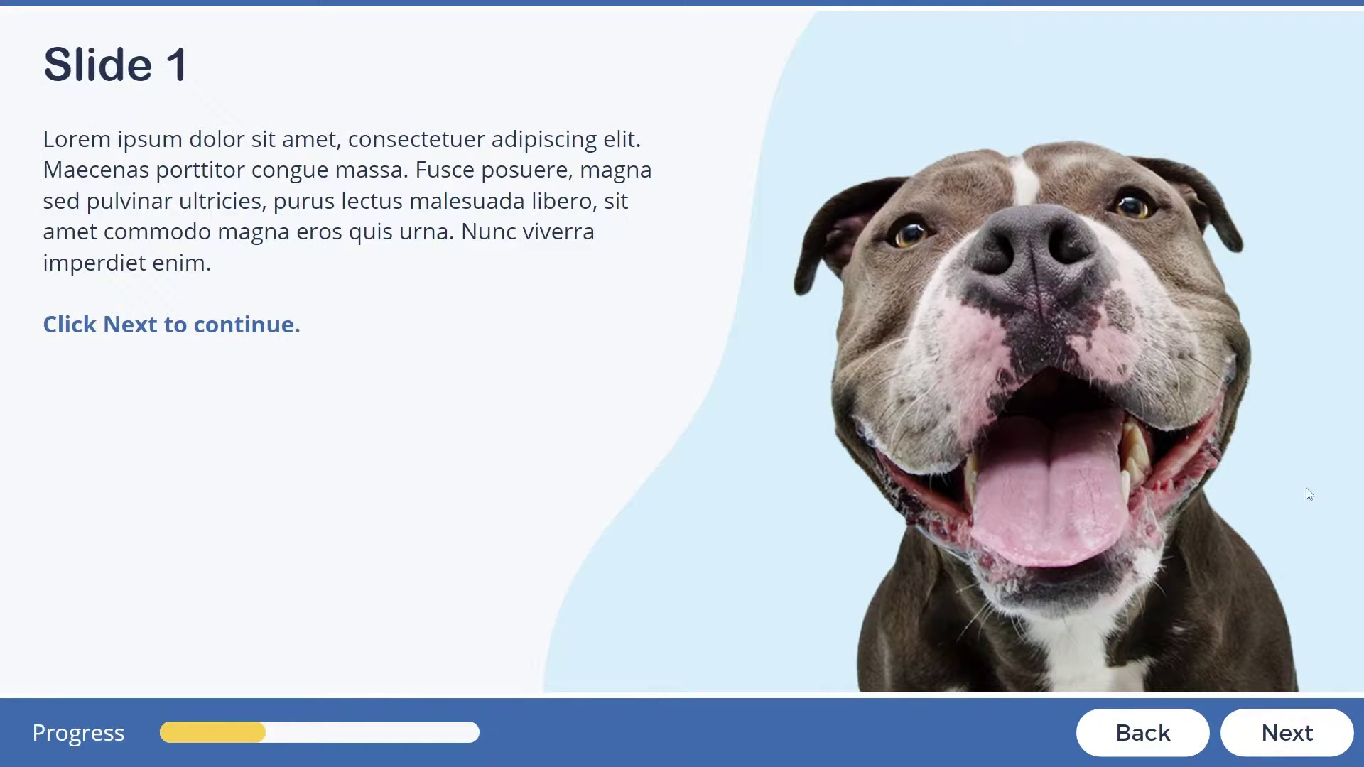
# - Advance the published course through Slide 2 to Slide 3 as the bar grows
pyautogui.click(1278, 749)
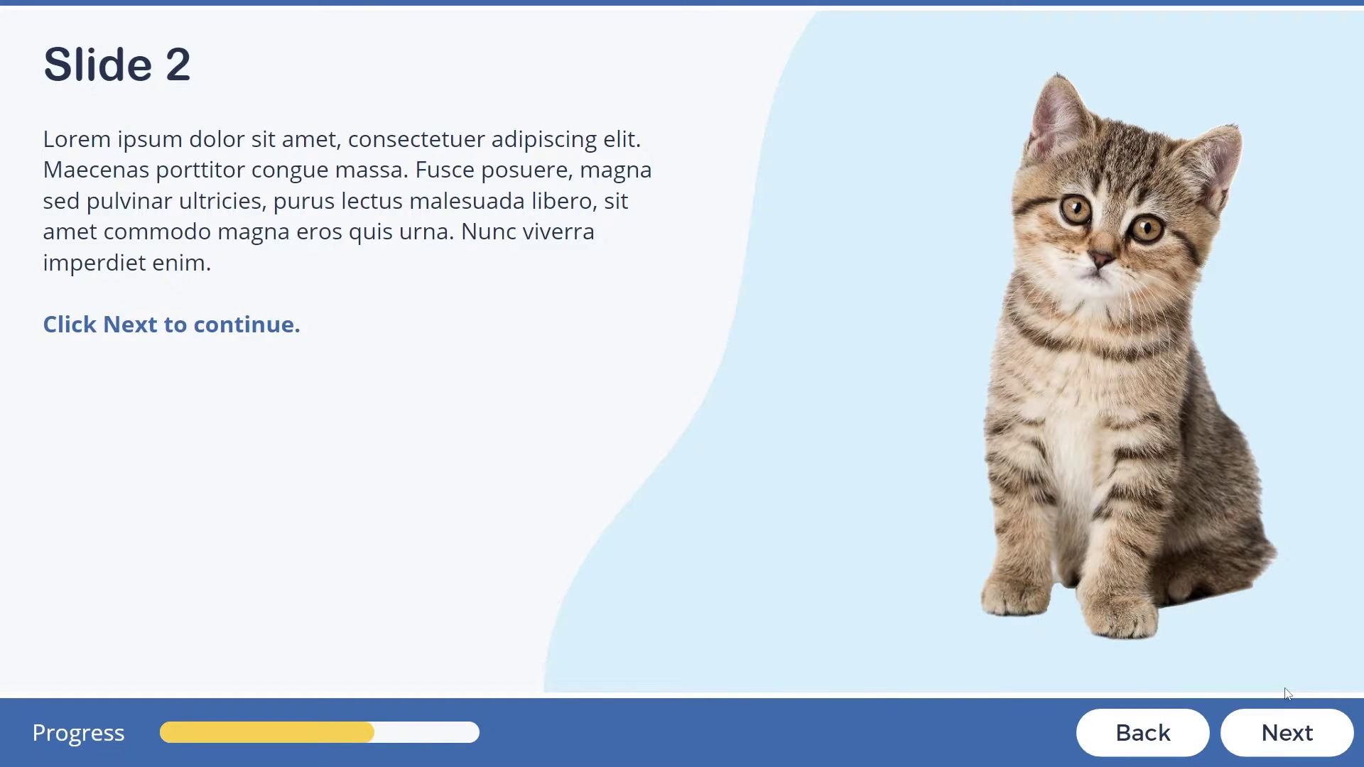
pyautogui.click(1290, 736)
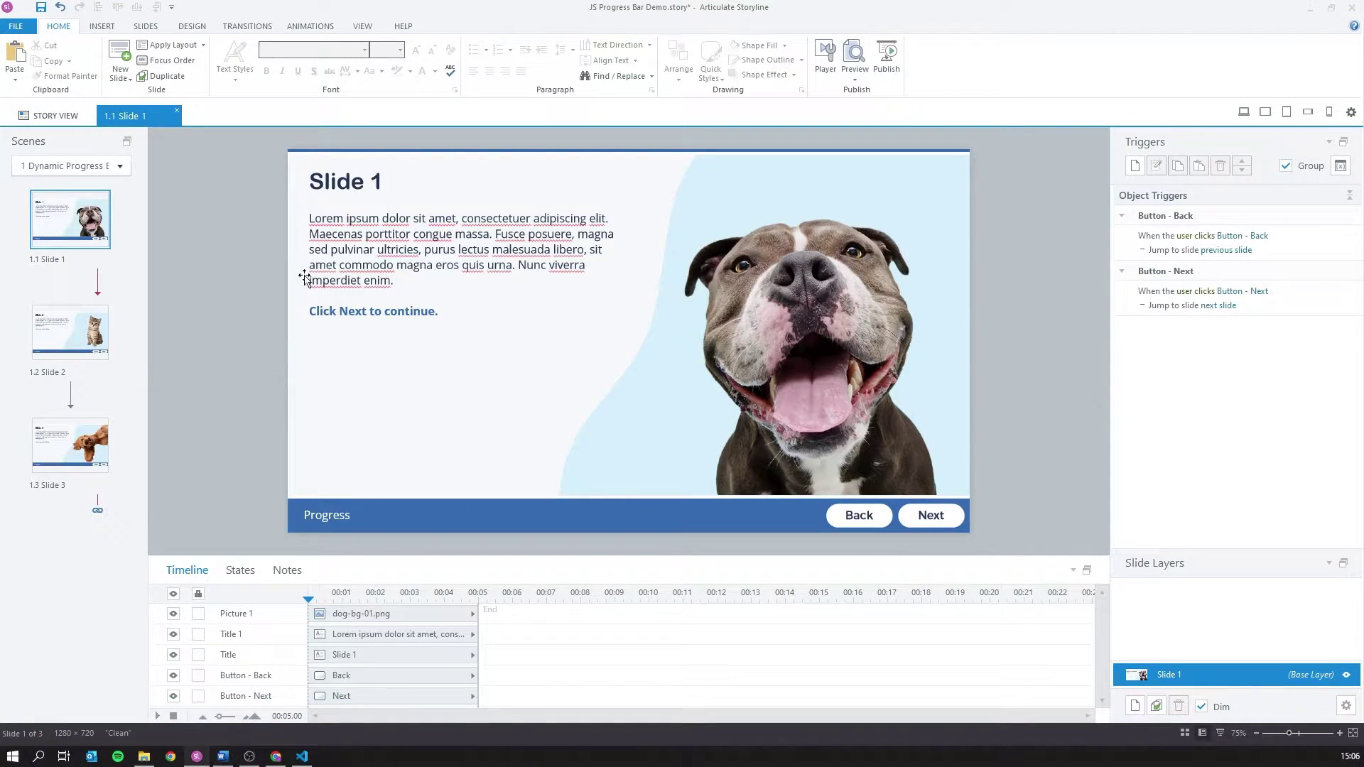
# - Look over Slides 2 and 3, then switch to Slide Master view
pyautogui.click(100, 338)
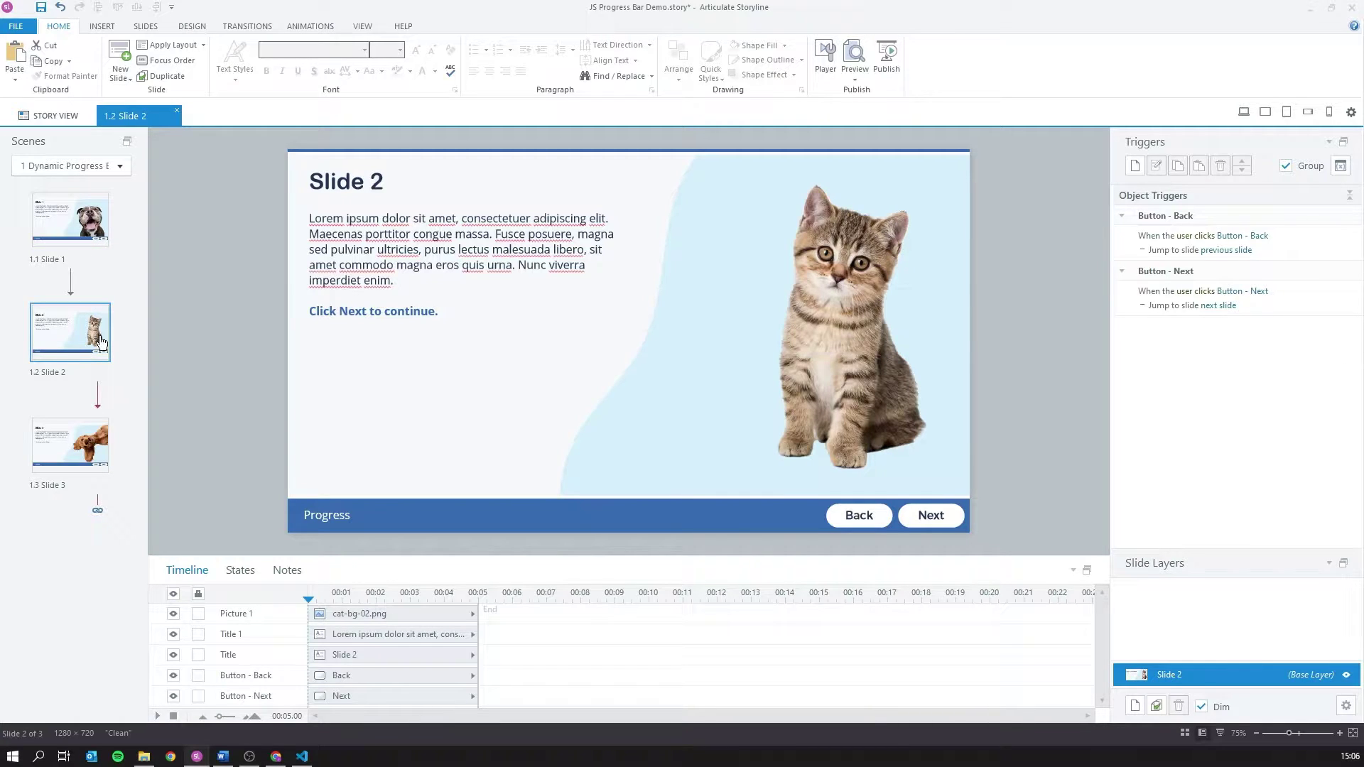
pyautogui.click(80, 452)
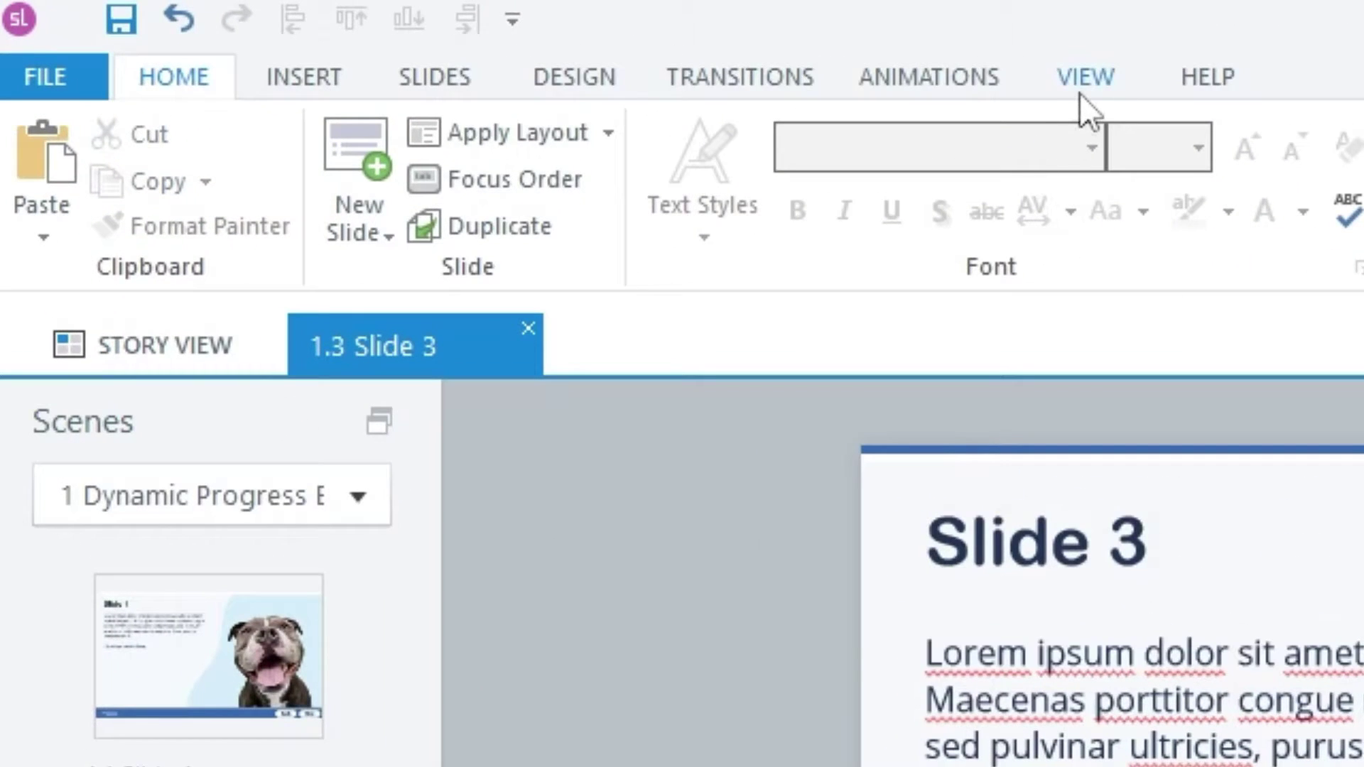
pyautogui.click(1079, 93)
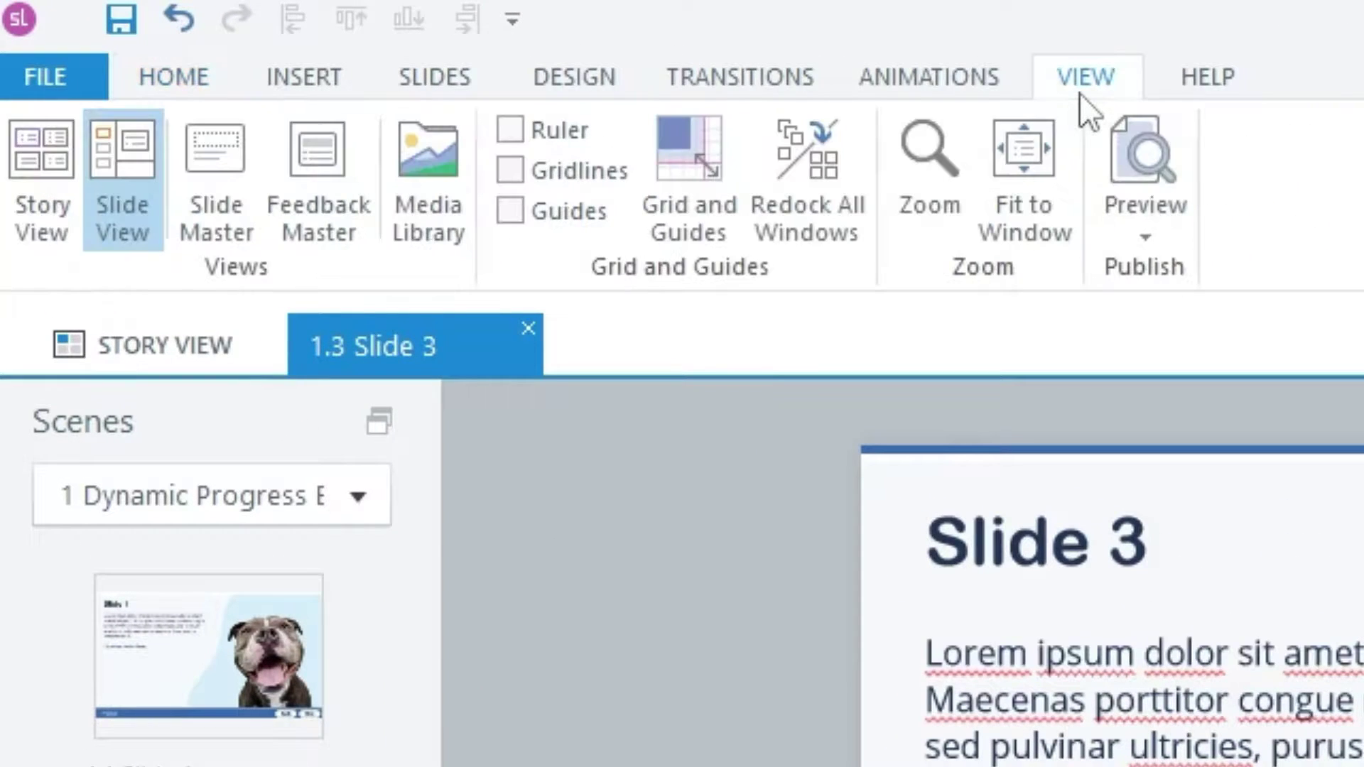
pyautogui.click(244, 219)
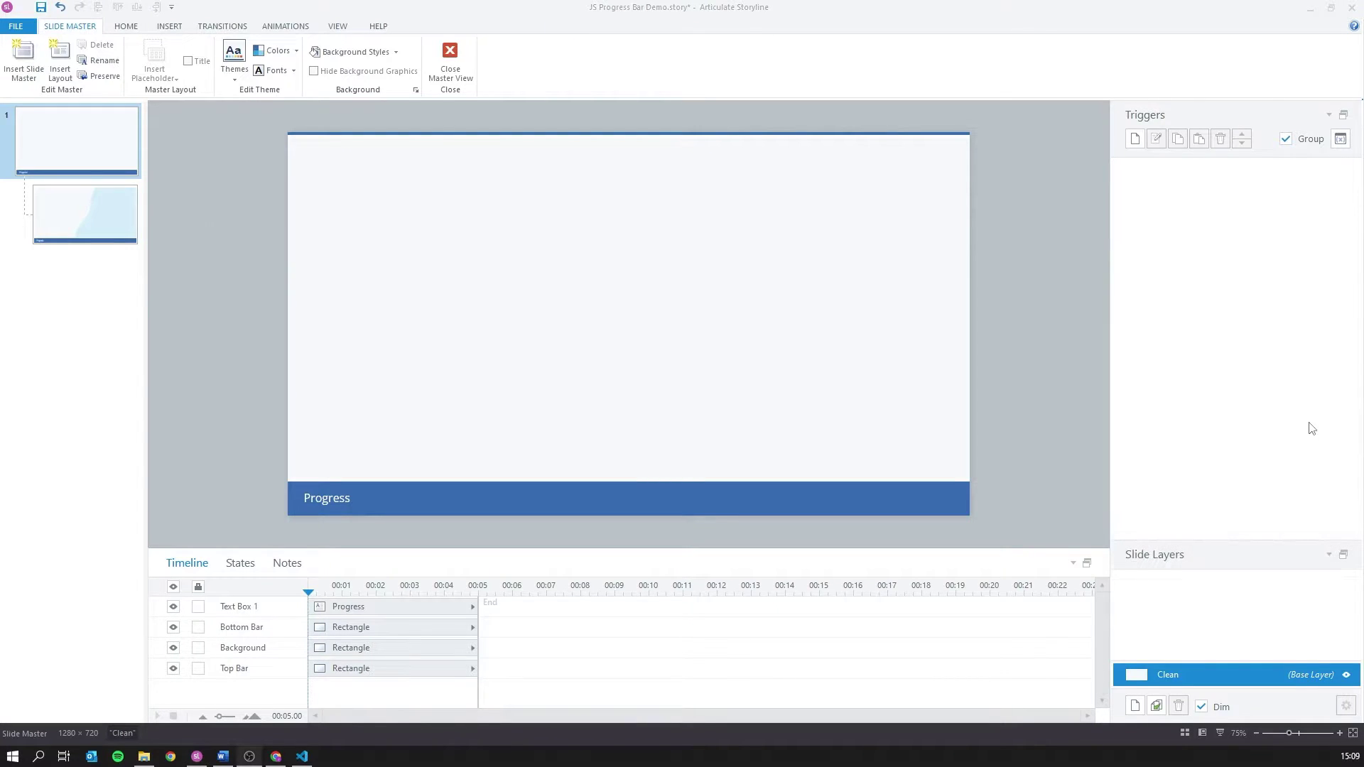
# - Add a Number project variable named 'Progress' with default value 0
pyautogui.click(1339, 138)
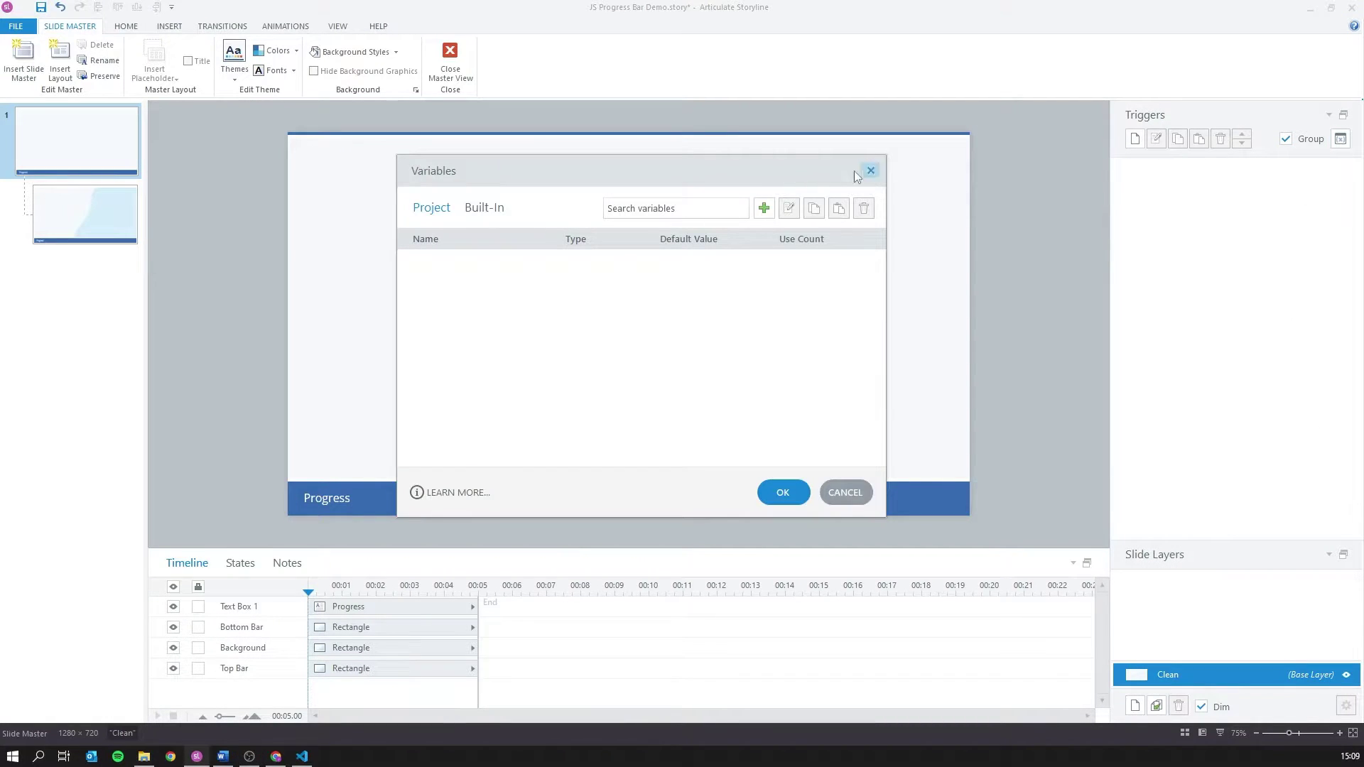
pyautogui.click(771, 214)
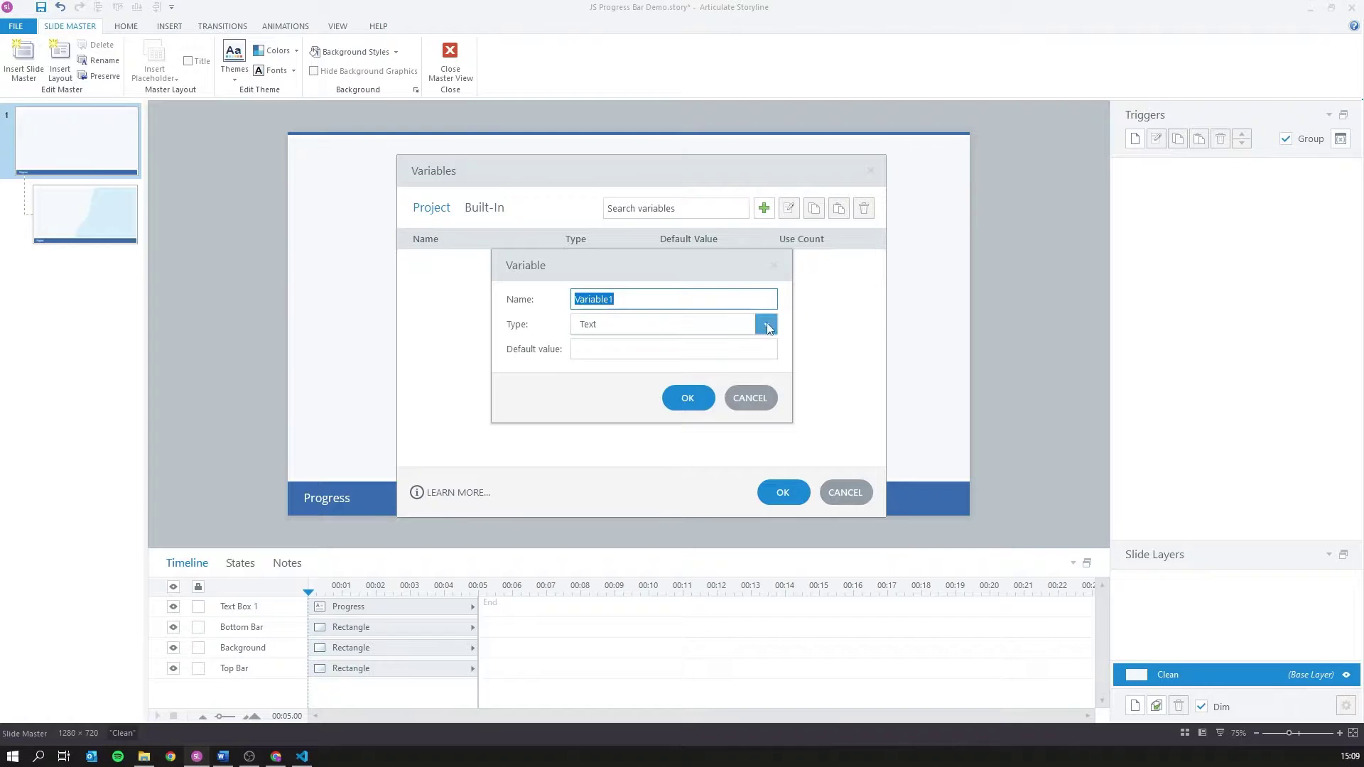
pyautogui.write('Progress')
pyautogui.click(584, 330)
pyautogui.click(595, 377)
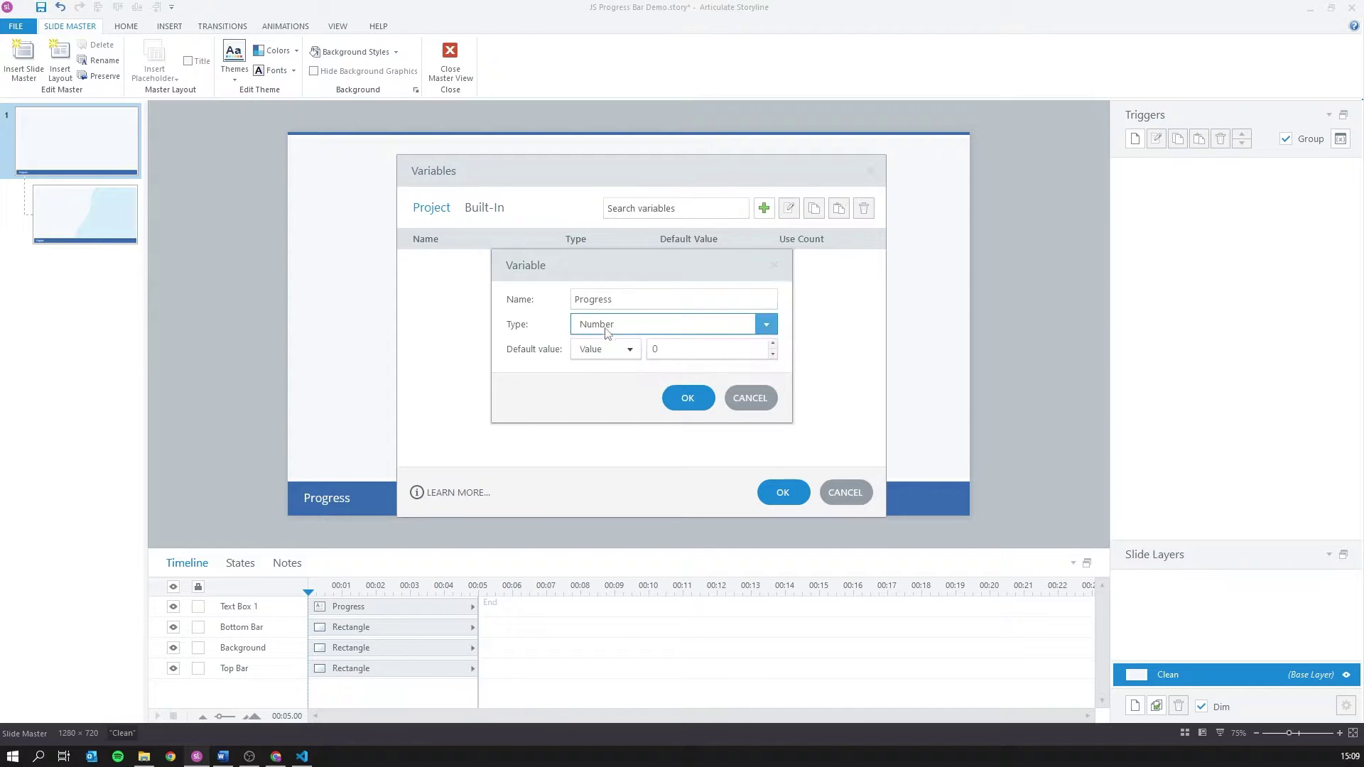
pyautogui.click(688, 397)
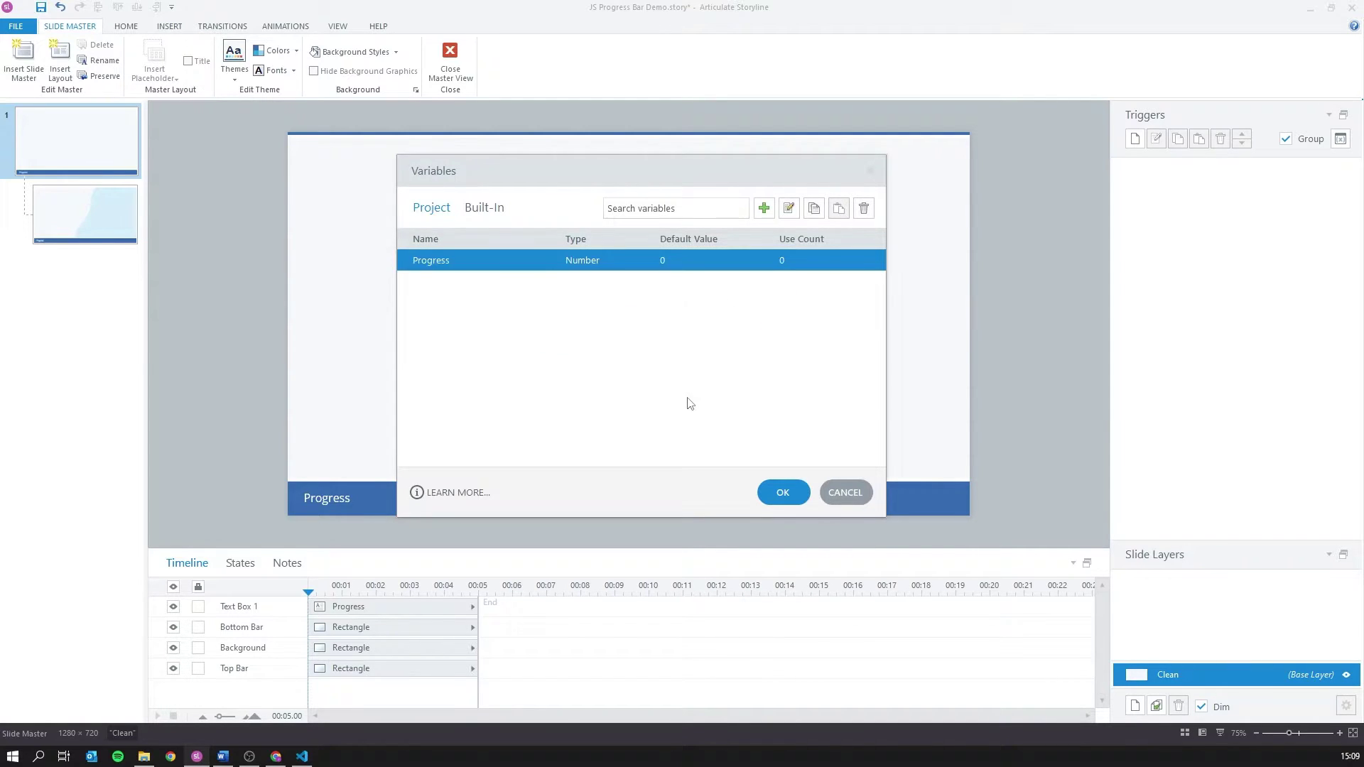
pyautogui.click(775, 493)
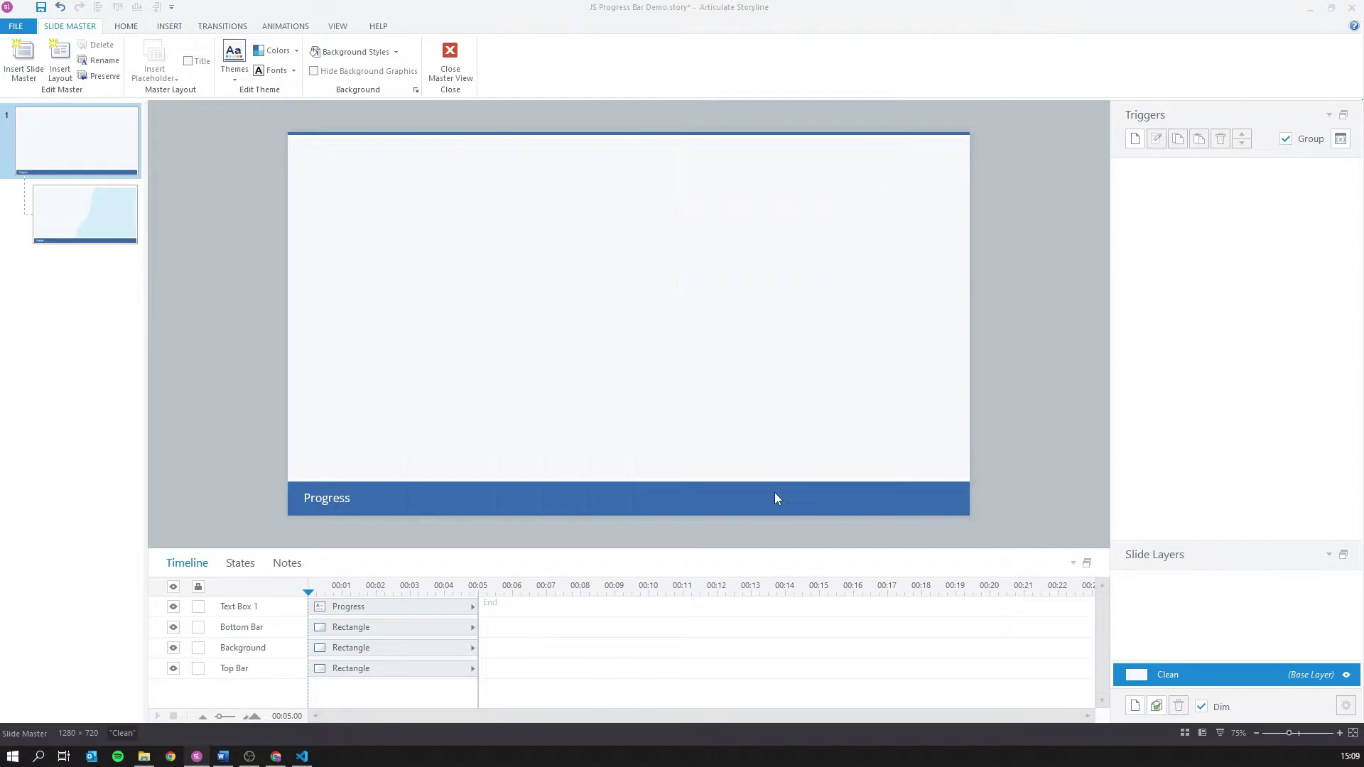
# - Create an Adjust variable trigger setting Progress to Project.Progress when the timeline starts
pyautogui.click(1134, 140)
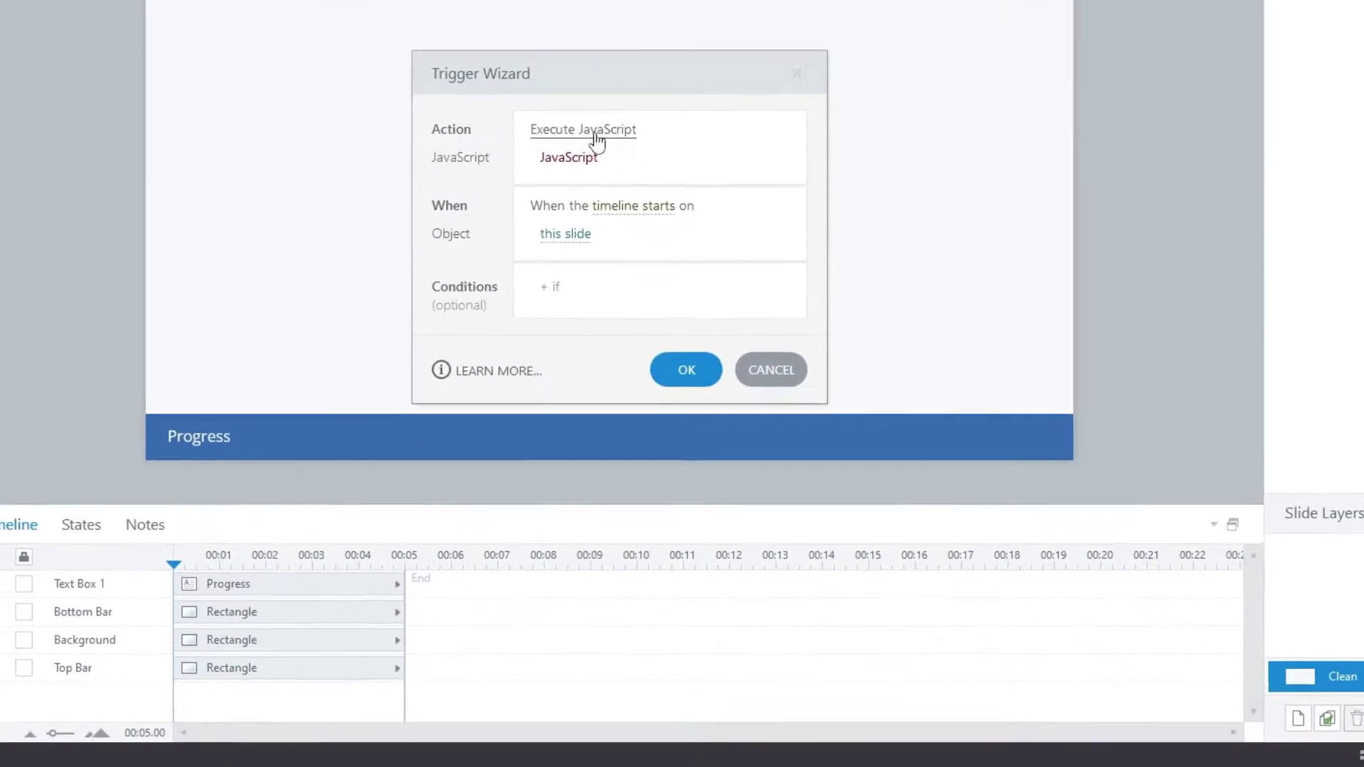
pyautogui.click(596, 142)
pyautogui.click(582, 741)
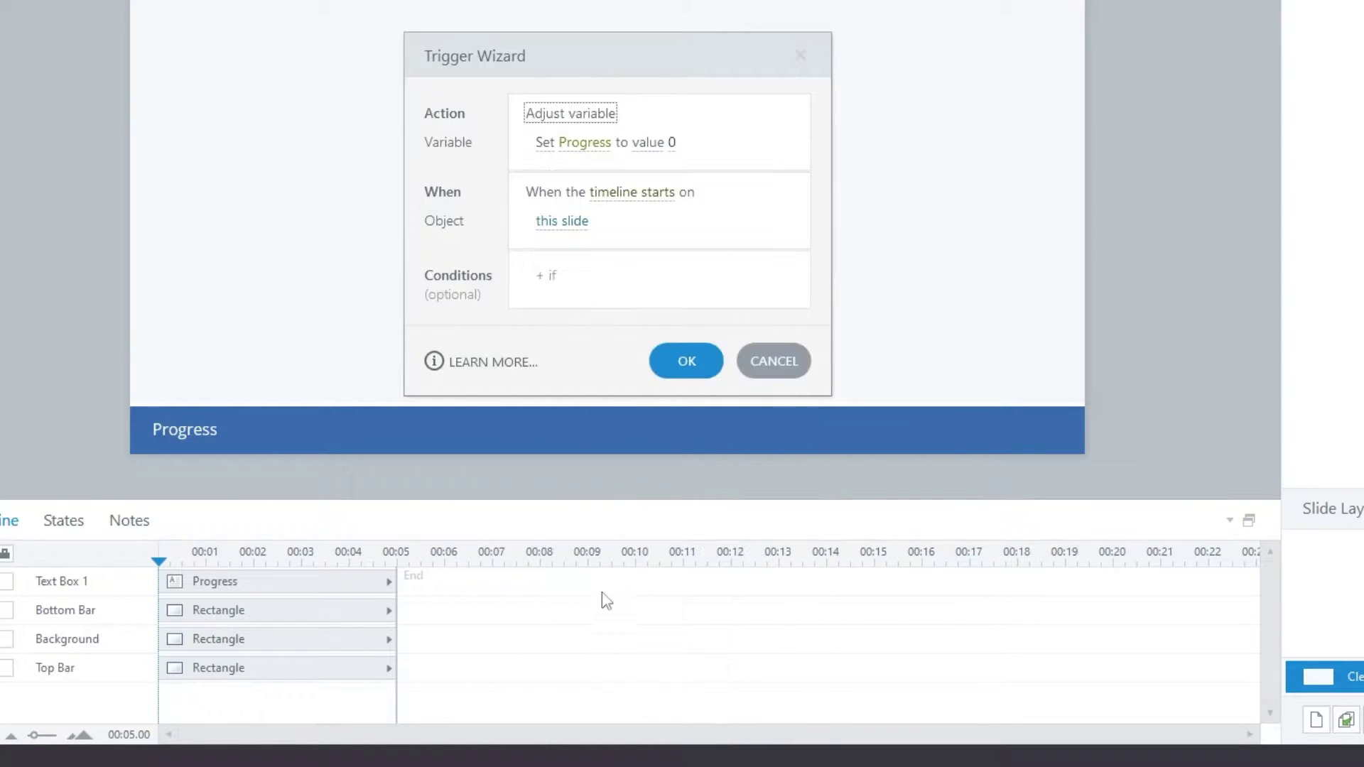
pyautogui.click(652, 144)
pyautogui.click(587, 223)
pyautogui.click(715, 146)
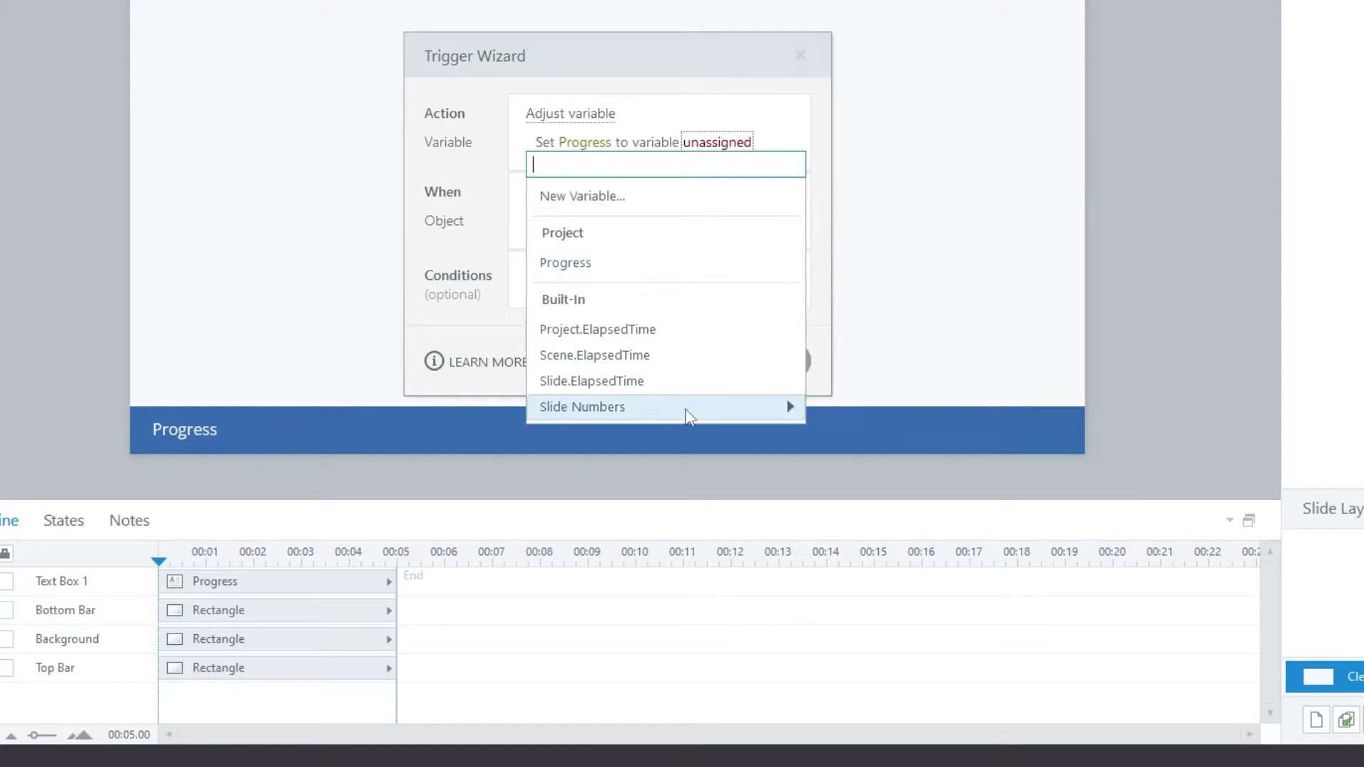
pyautogui.click(687, 407)
pyautogui.click(764, 203)
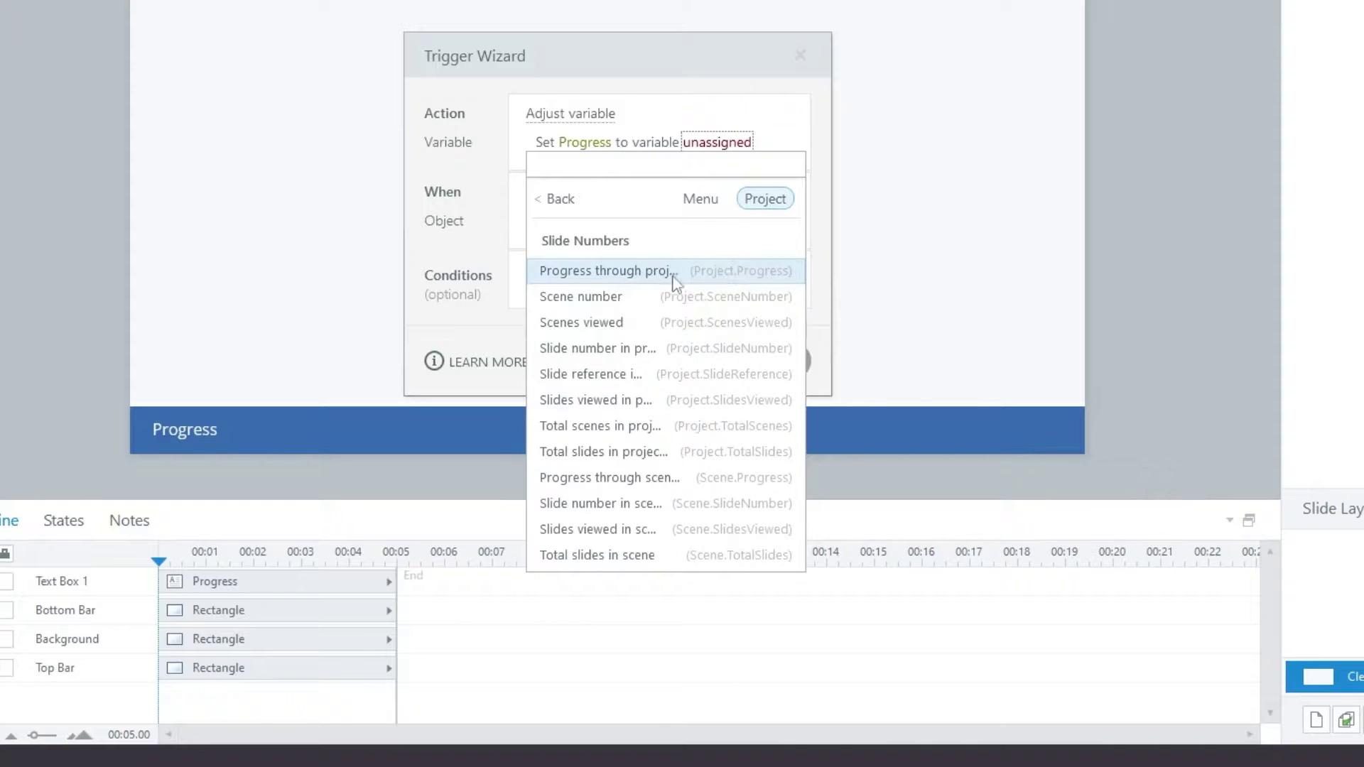
pyautogui.click(756, 275)
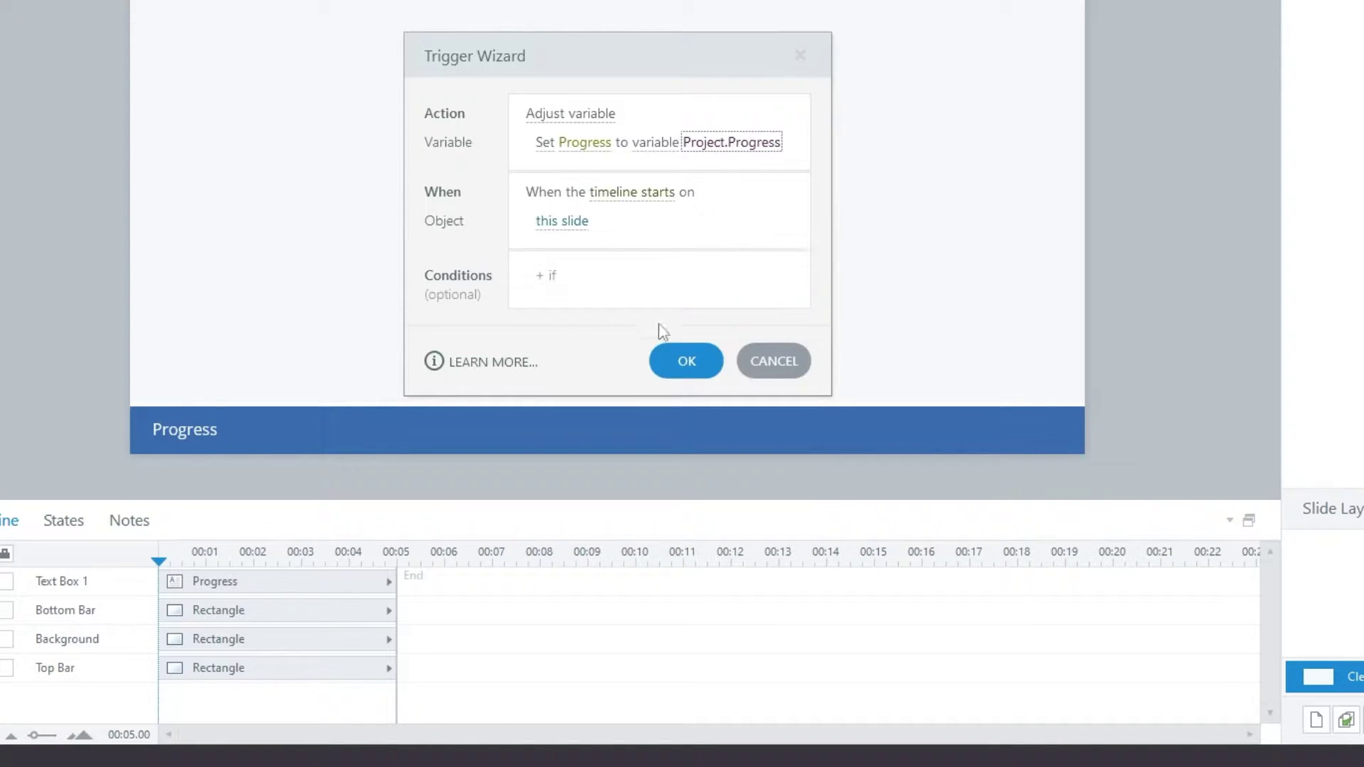
pyautogui.click(682, 379)
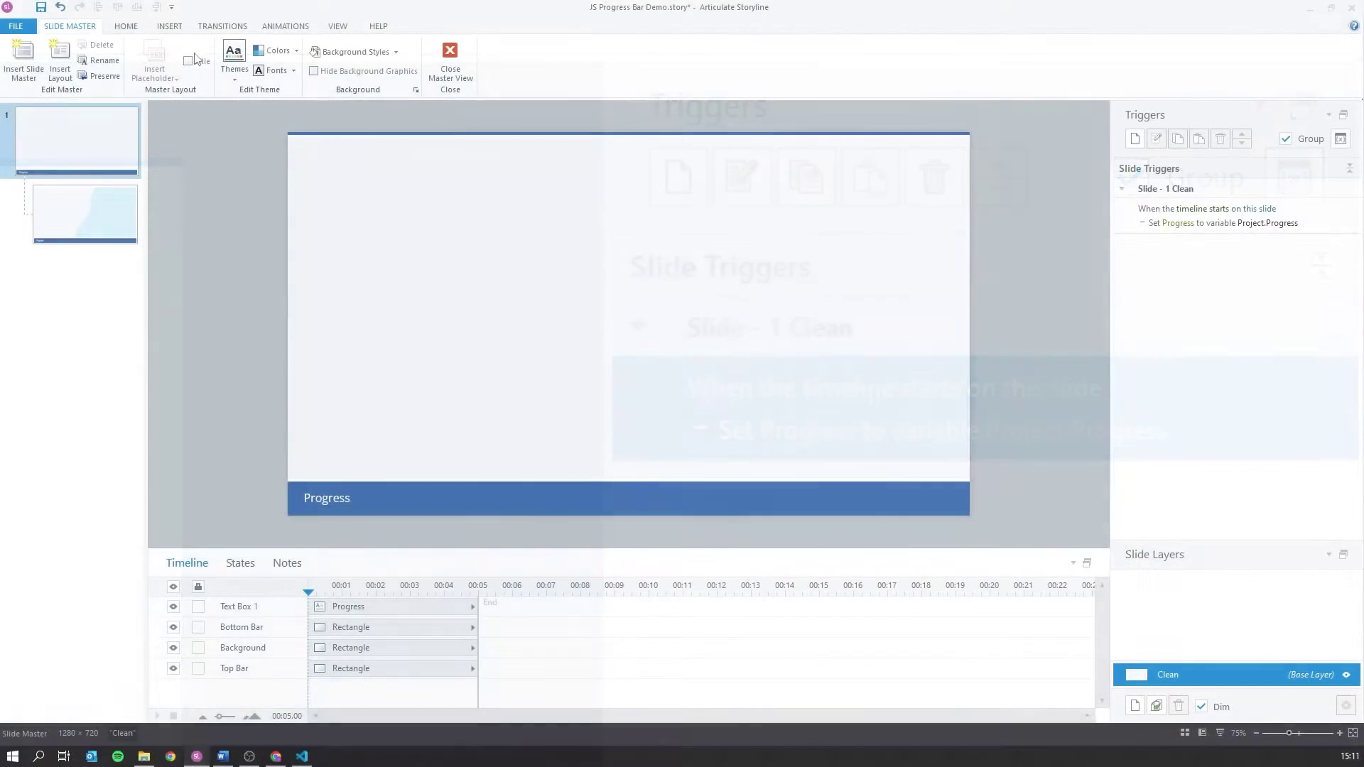
pyautogui.click(169, 26)
# - Draw a thin rectangle inside the bottom bar beside Progress and set its outline
pyautogui.click(377, 57)
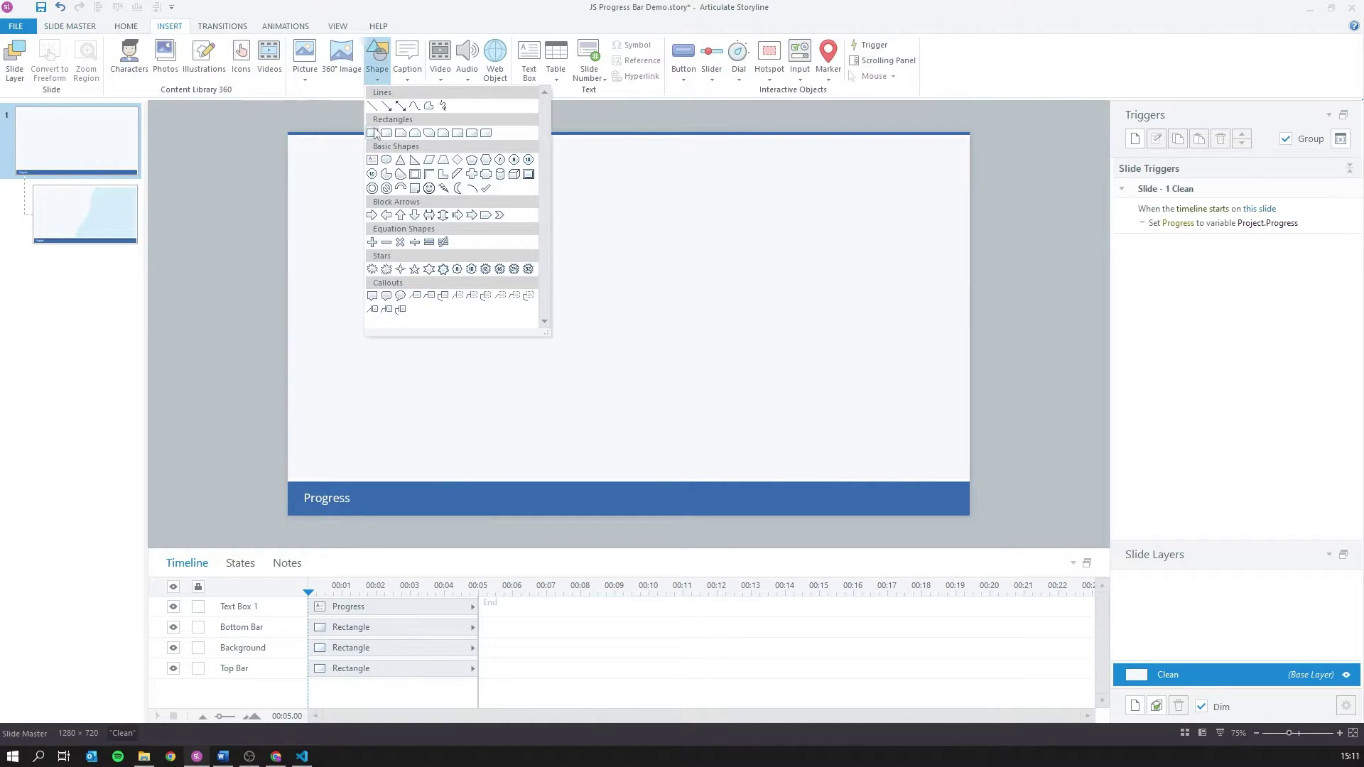
pyautogui.click(400, 105)
pyautogui.moveTo(366, 495); pyautogui.dragTo(506, 504)
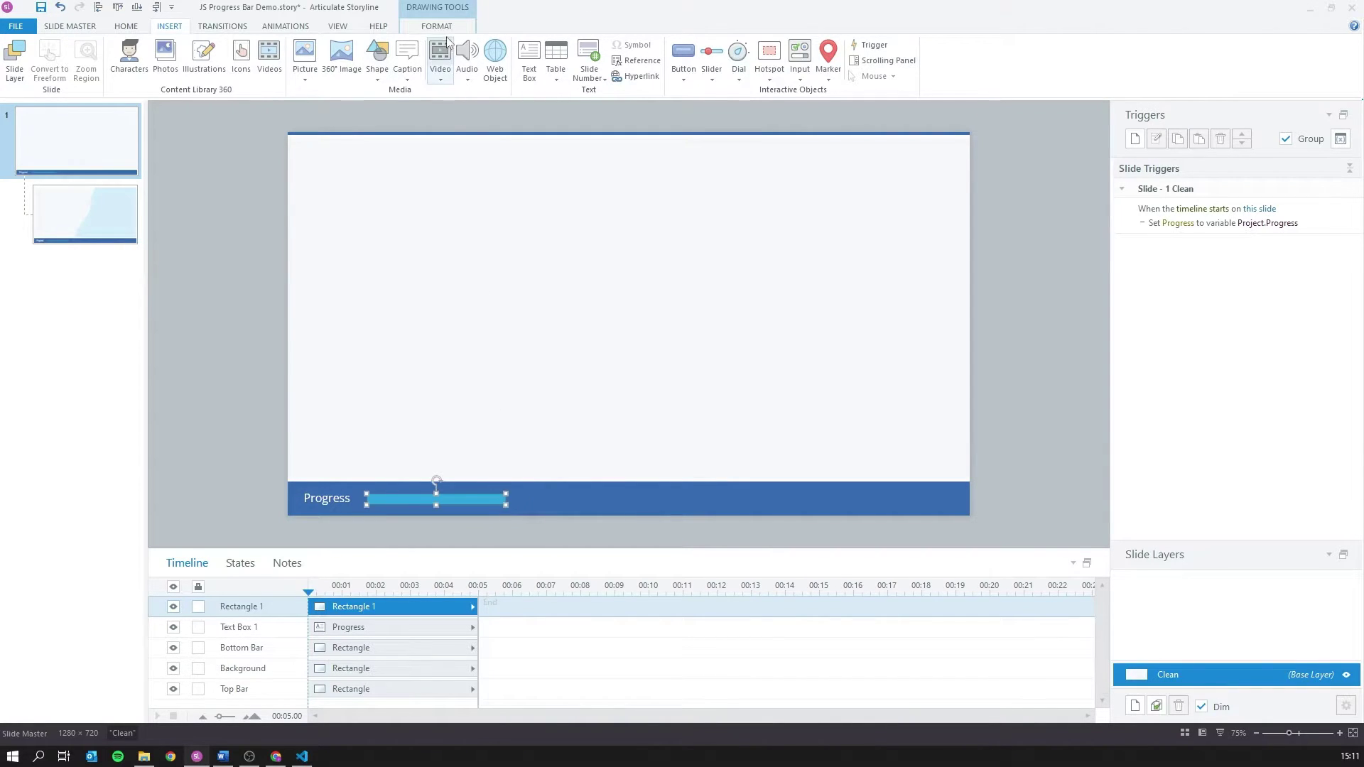
pyautogui.click(636, 59)
pyautogui.click(599, 175)
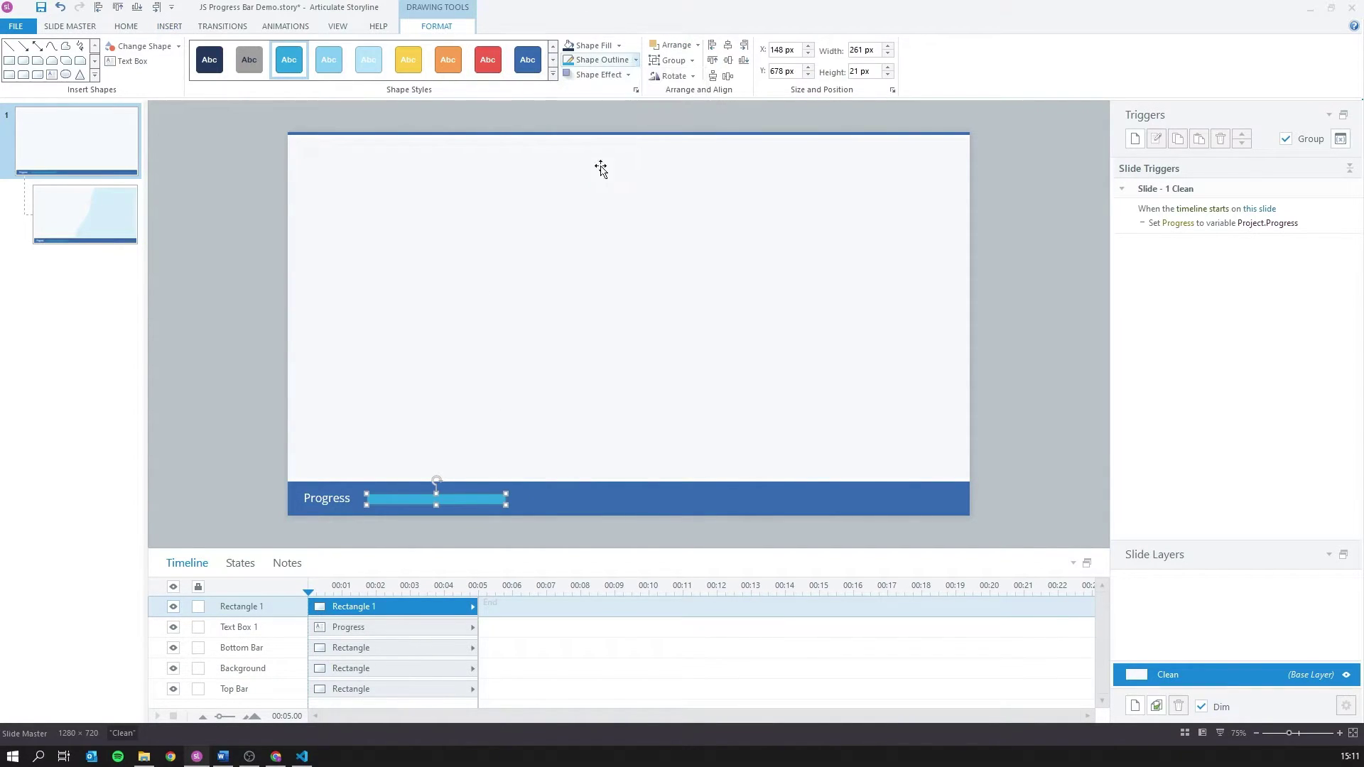
# - Size the rectangle to 300 px wide by 20 px high
pyautogui.press('Tab')
pyautogui.write('30')
pyautogui.press('Tab')
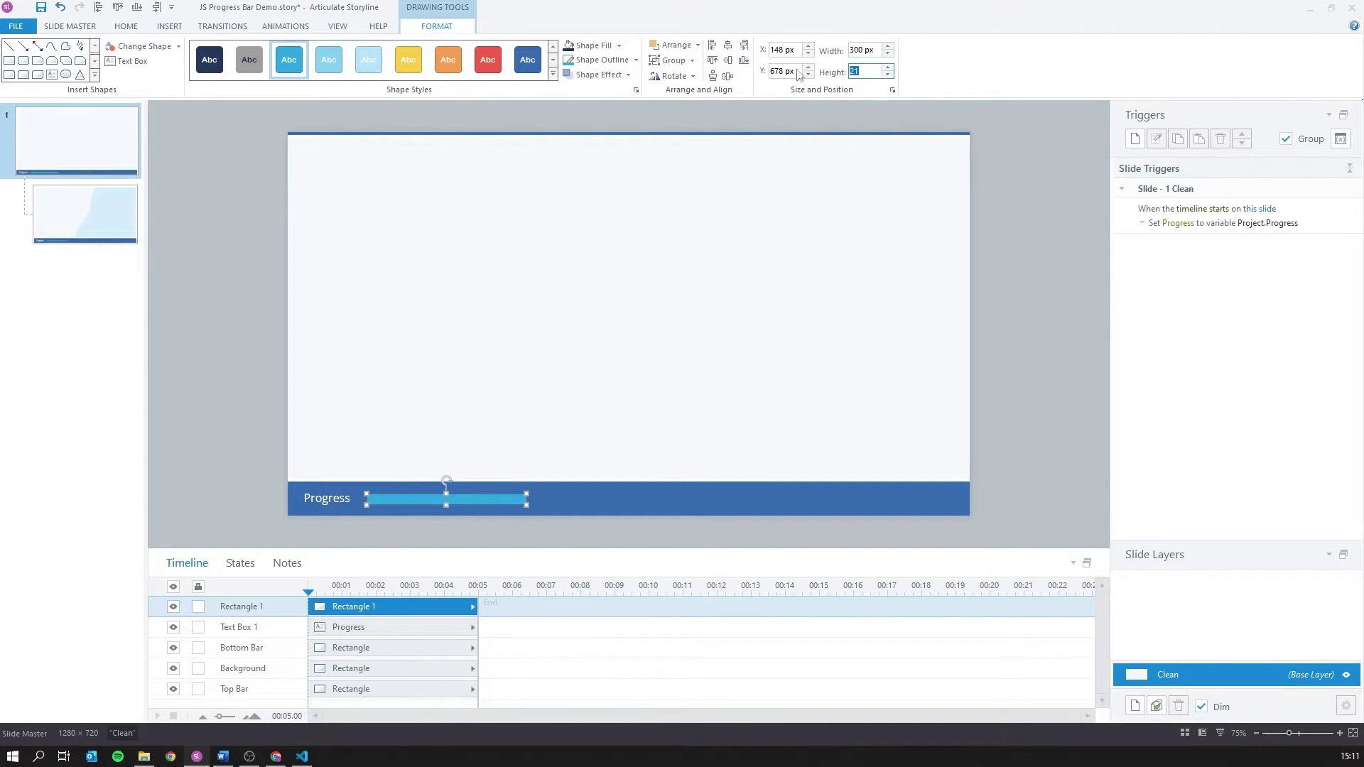
pyautogui.write('20')
pyautogui.press('Return')
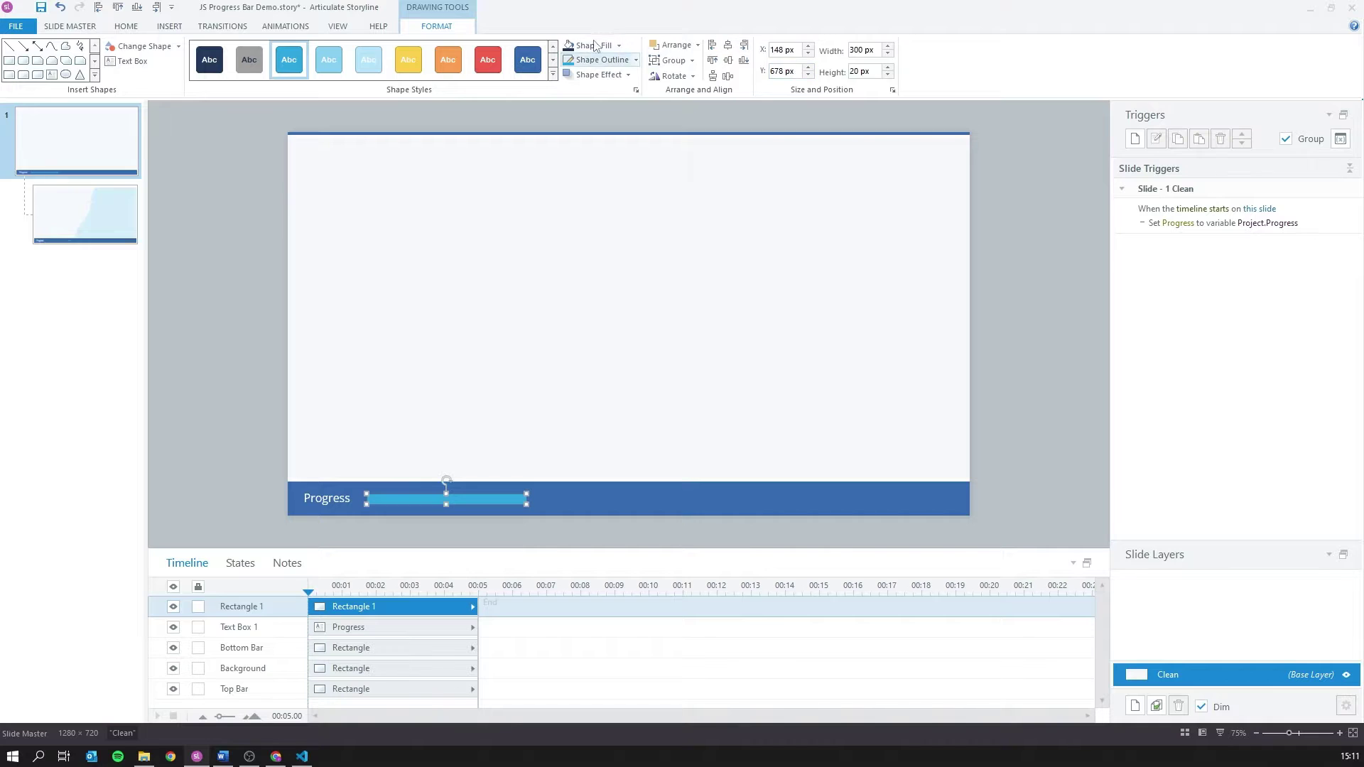
# - Fill the bar dark navy and align it within the bottom bar
pyautogui.click(588, 48)
pyautogui.keyDown('shift'); pyautogui.click(631, 493); pyautogui.keyUp('shift')
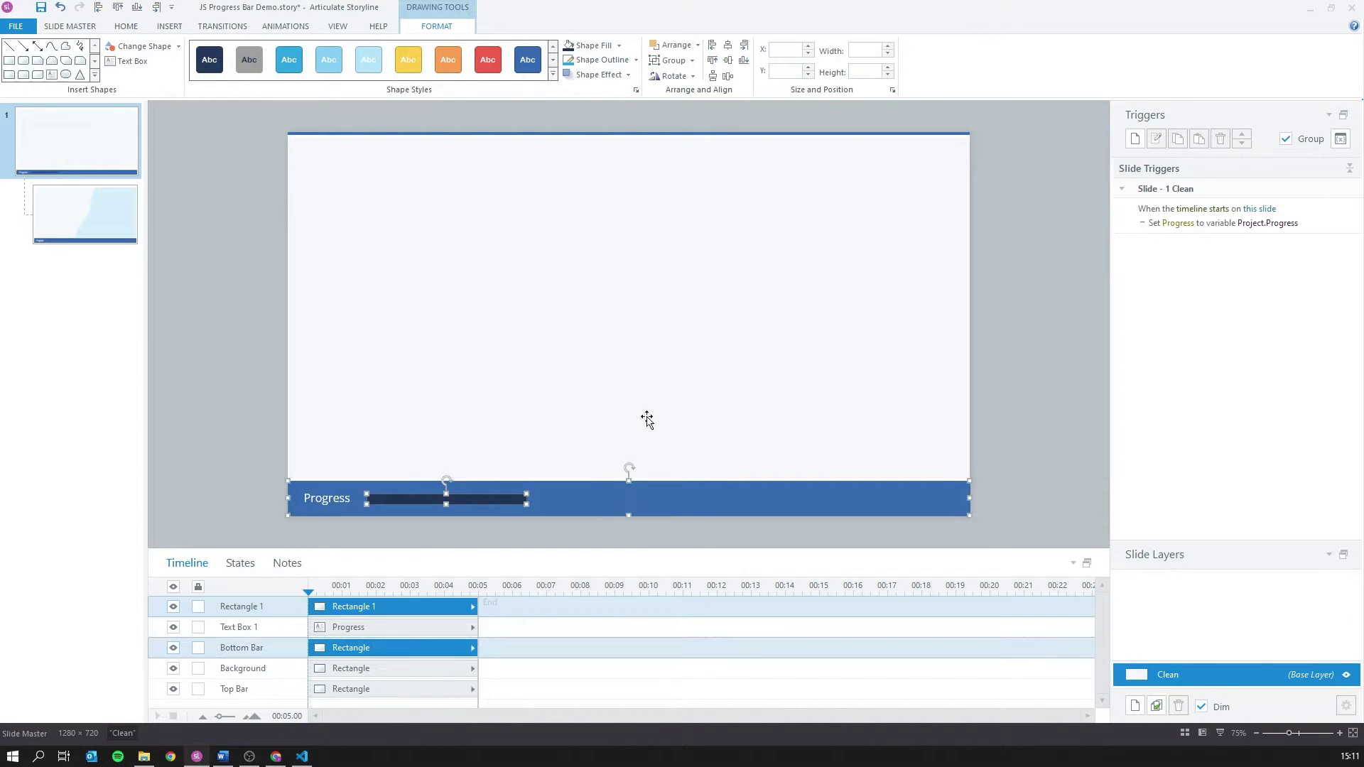
pyautogui.click(732, 61)
pyautogui.click(1007, 433)
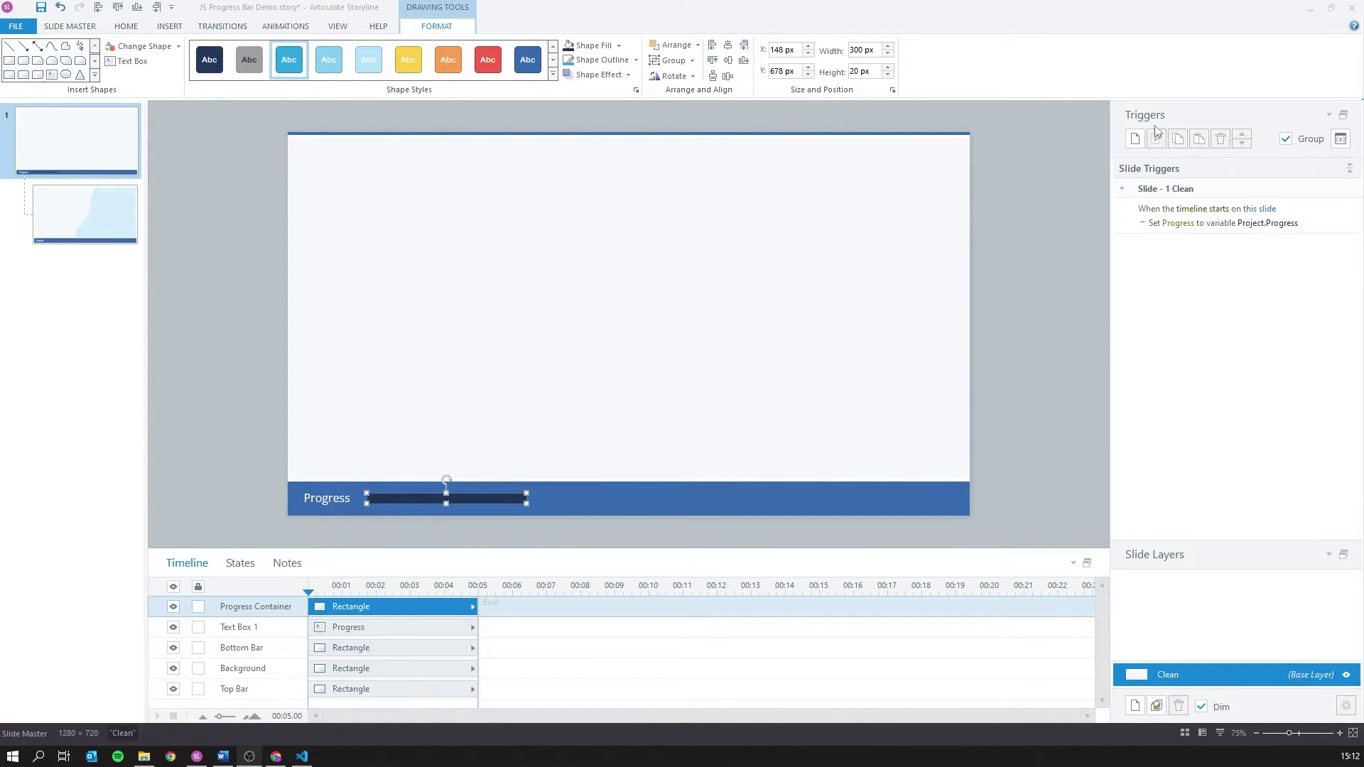
pyautogui.click(1134, 138)
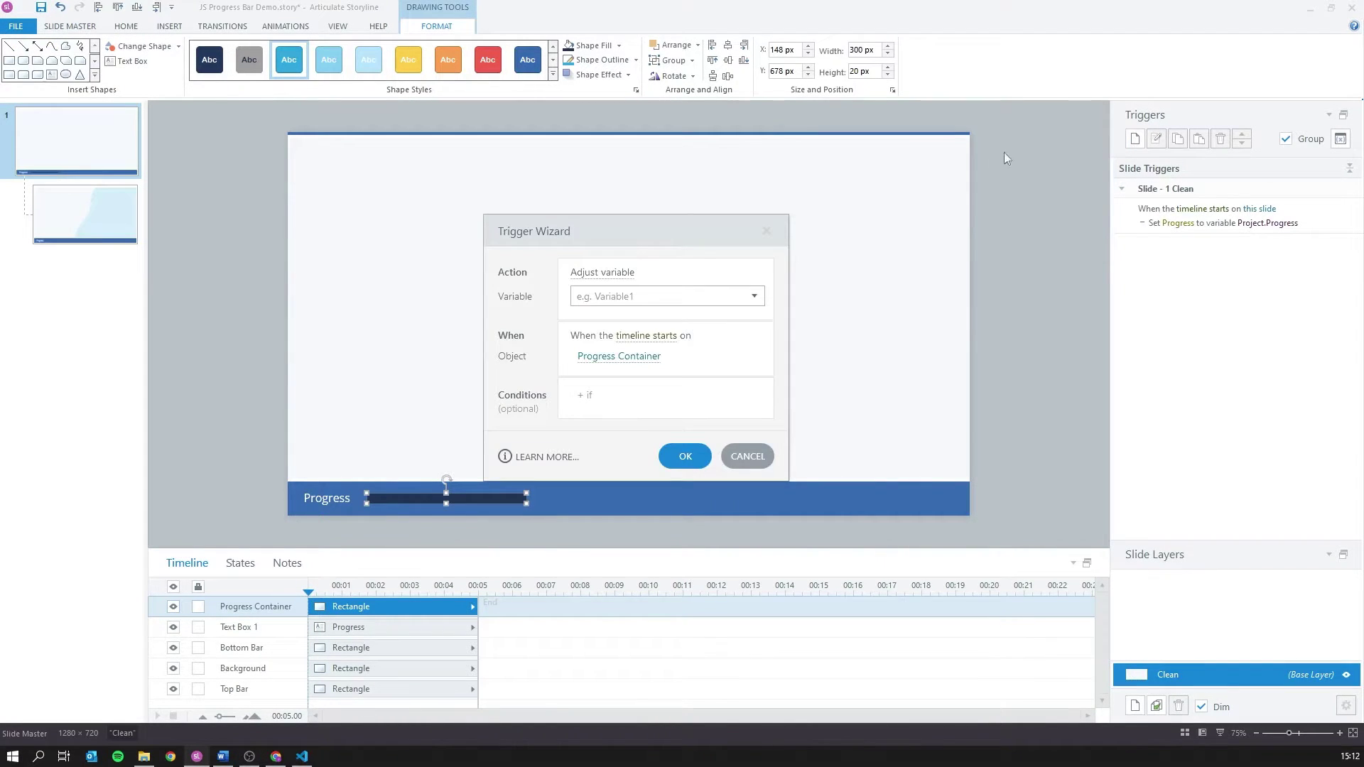
# - Set the new trigger's action to Execute JavaScript on this slide
pyautogui.click(612, 272)
pyautogui.scroll(-2, 648, 586)
pyautogui.scroll(-1, 642, 640)
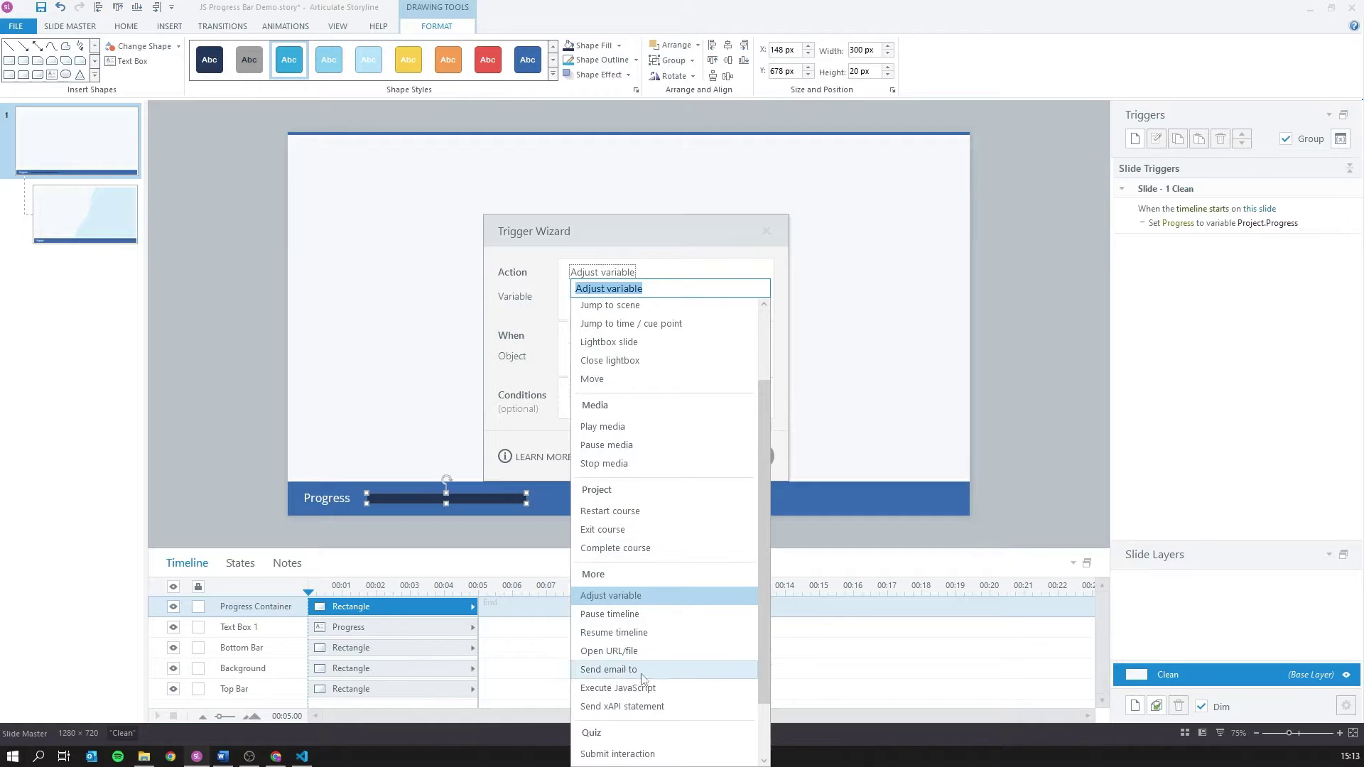
pyautogui.click(645, 693)
pyautogui.click(625, 353)
pyautogui.click(611, 416)
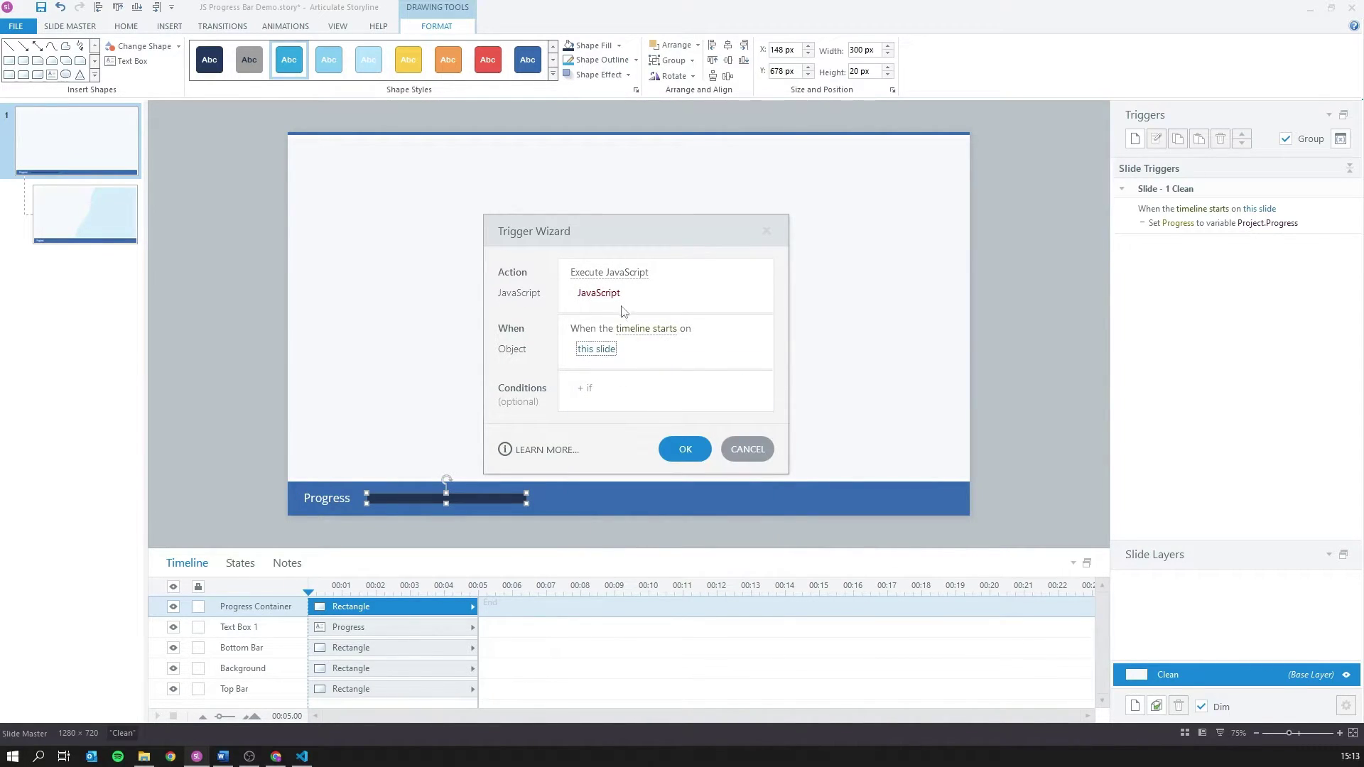
# - Paste the progress-bar script into the JavaScript editor and save the trigger
pyautogui.click(599, 294)
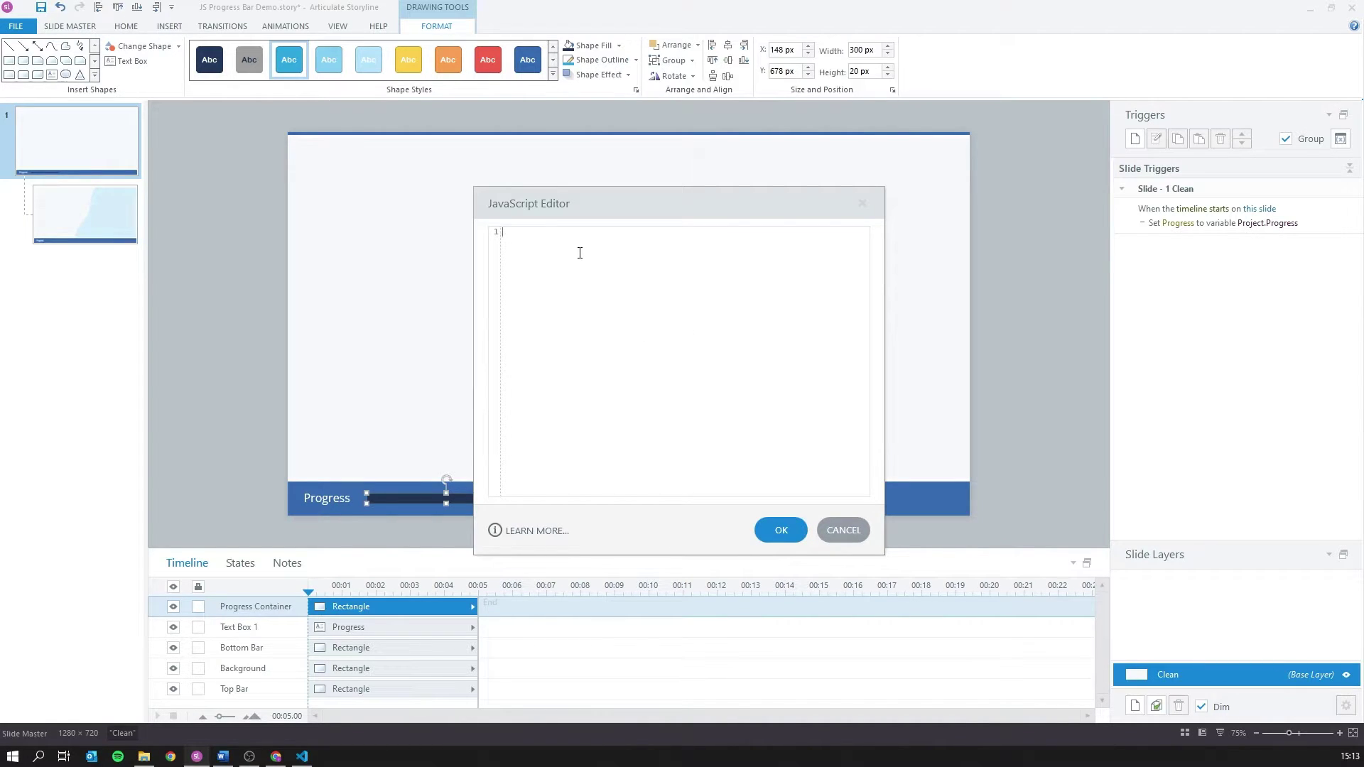
pyautogui.hotkey('ctrl', 'v')
pyautogui.moveTo(865, 430); pyautogui.dragTo(871, 296)
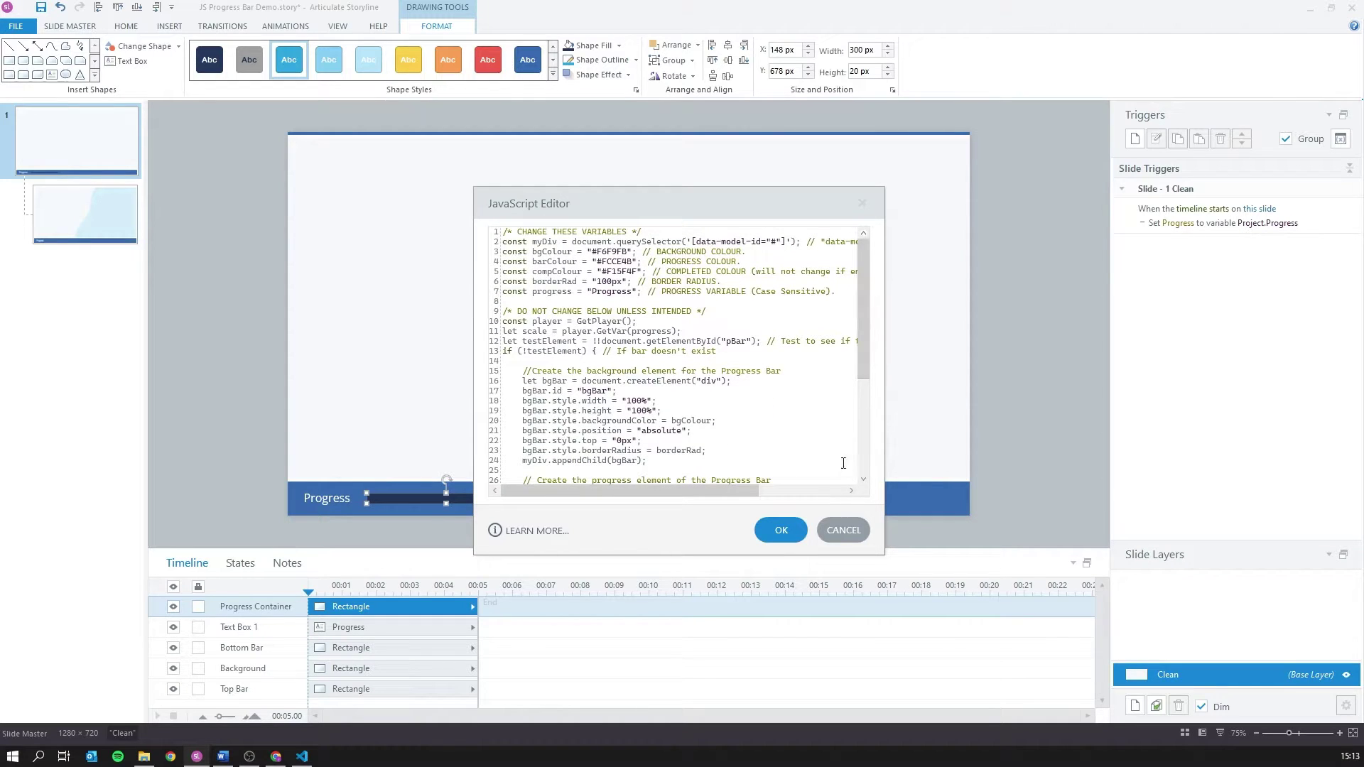
pyautogui.click(785, 530)
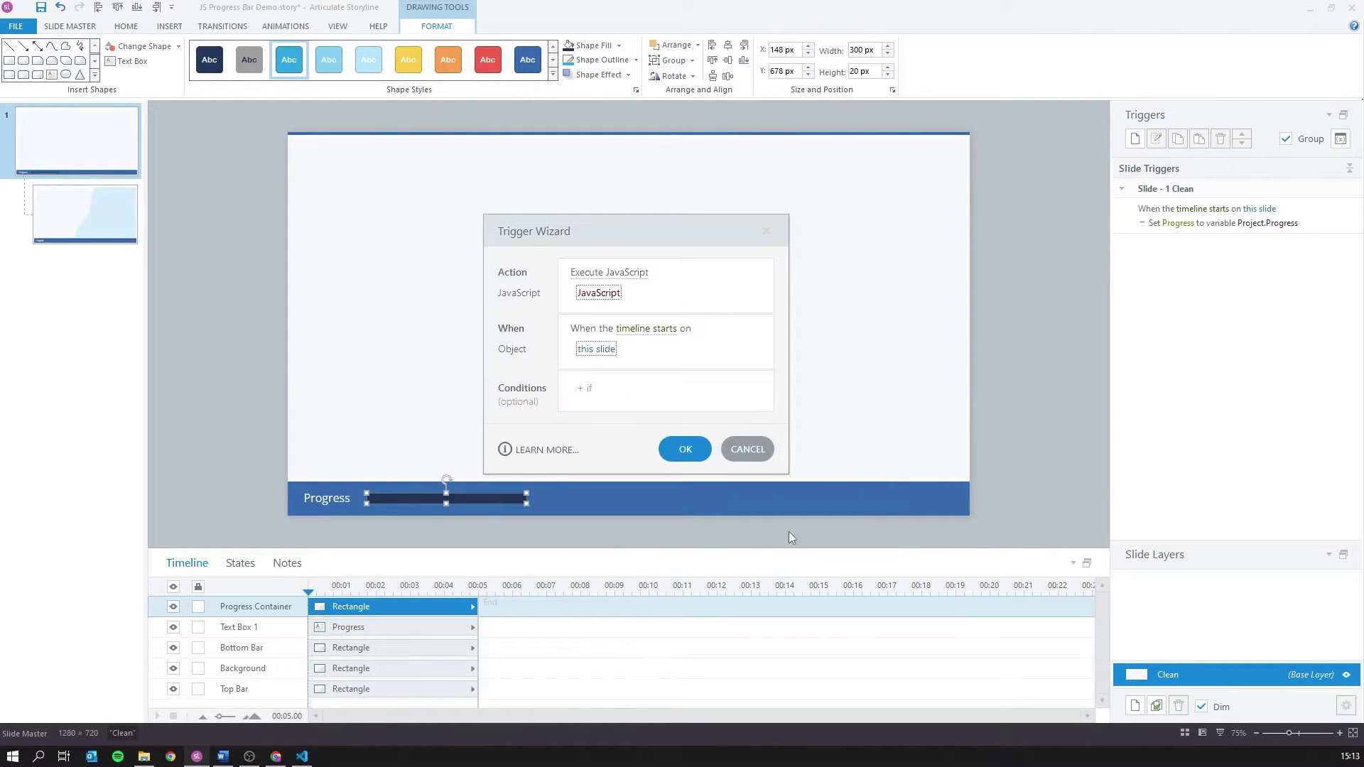
pyautogui.click(686, 445)
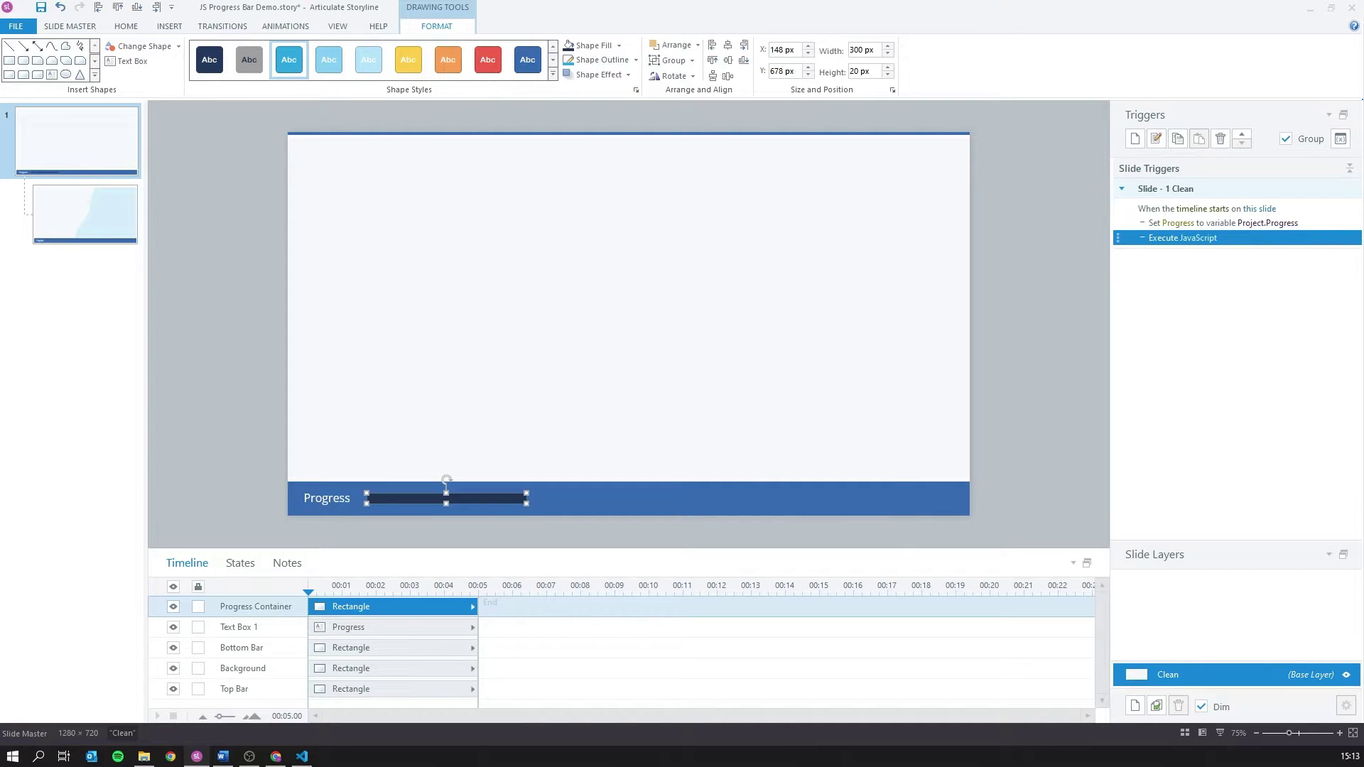
# - Close Master View, publish '5 JavaScript Examples', and view it in the browser
pyautogui.click(1092, 252)
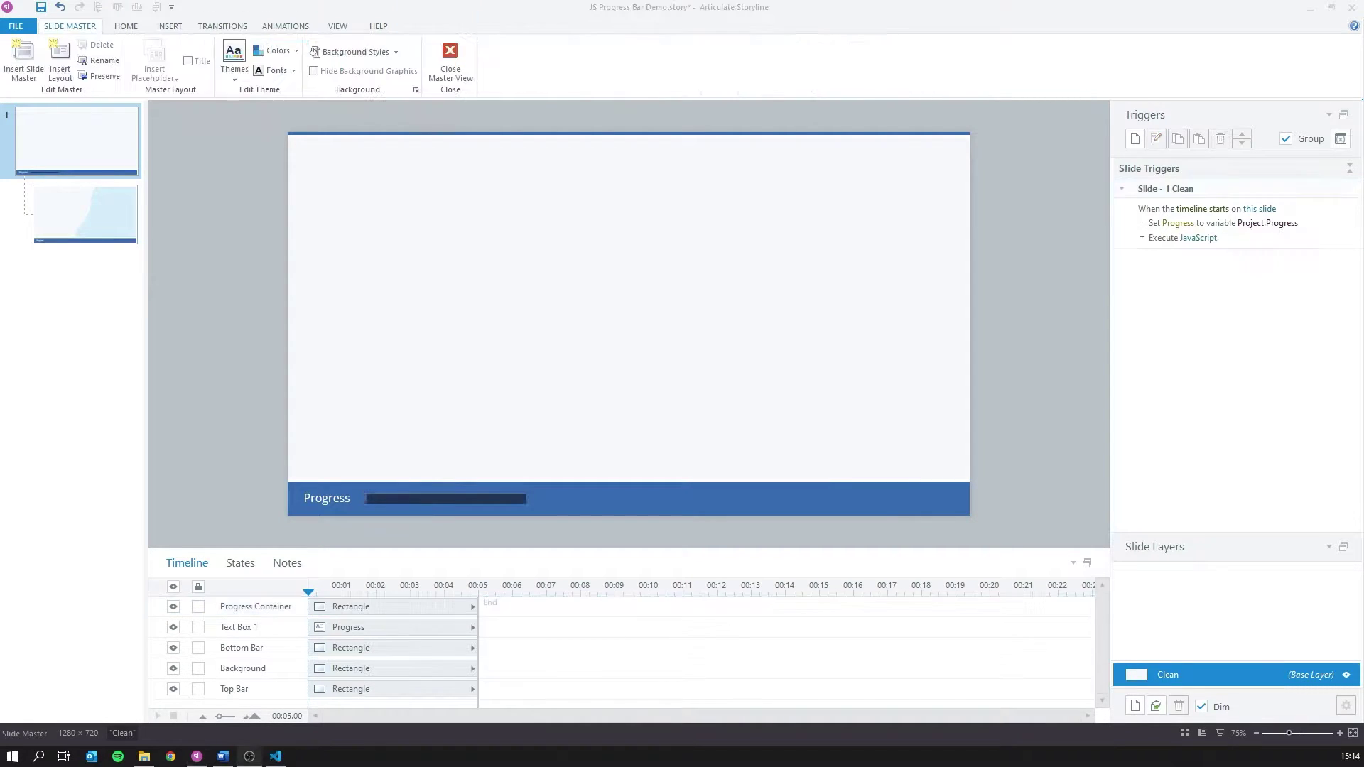
pyautogui.click(450, 71)
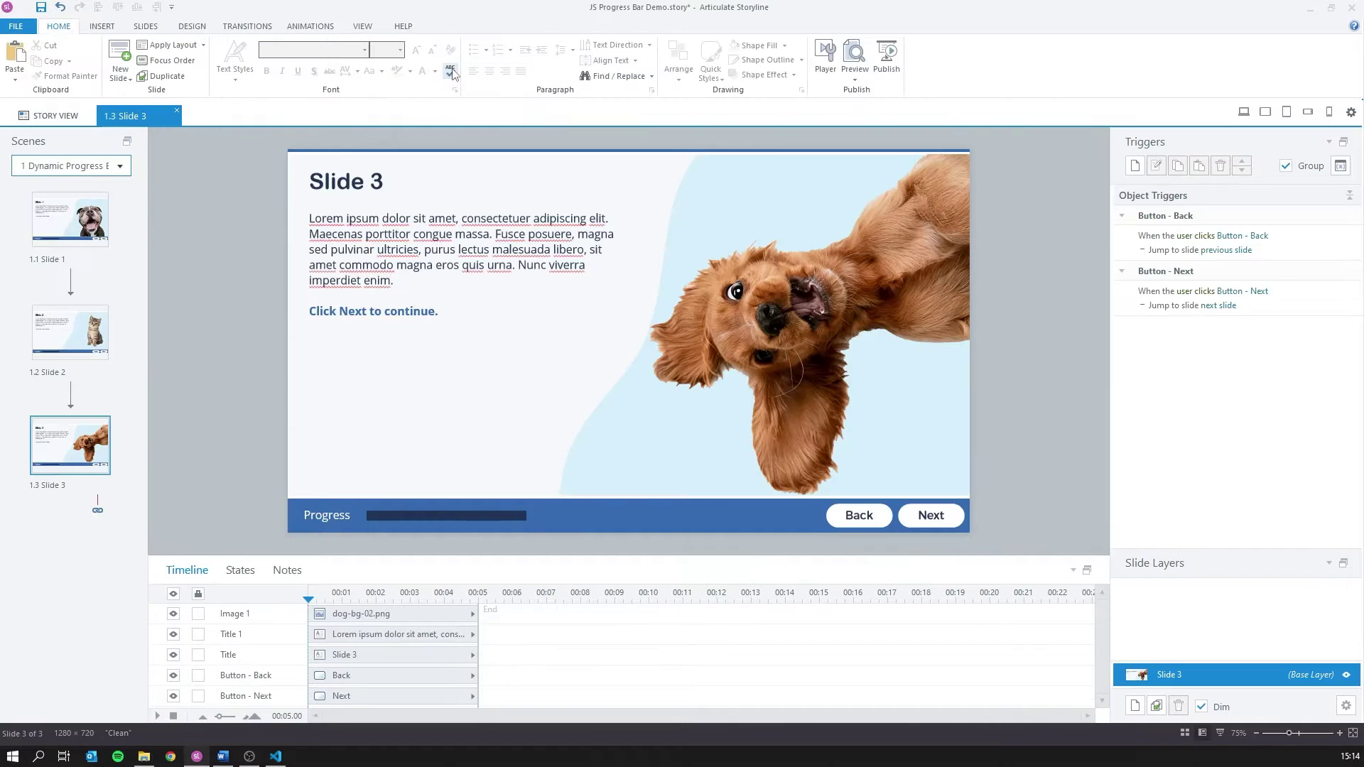
pyautogui.click(887, 80)
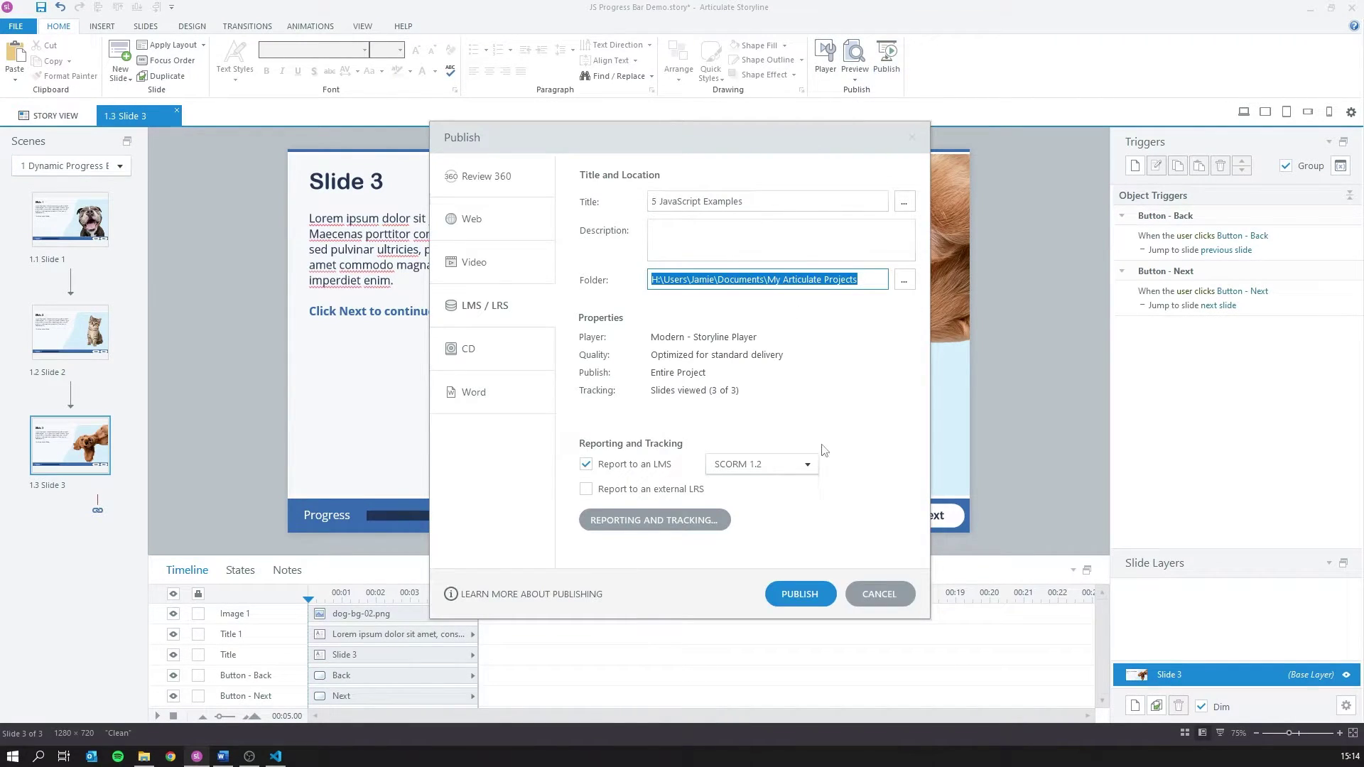
pyautogui.click(776, 593)
pyautogui.click(735, 371)
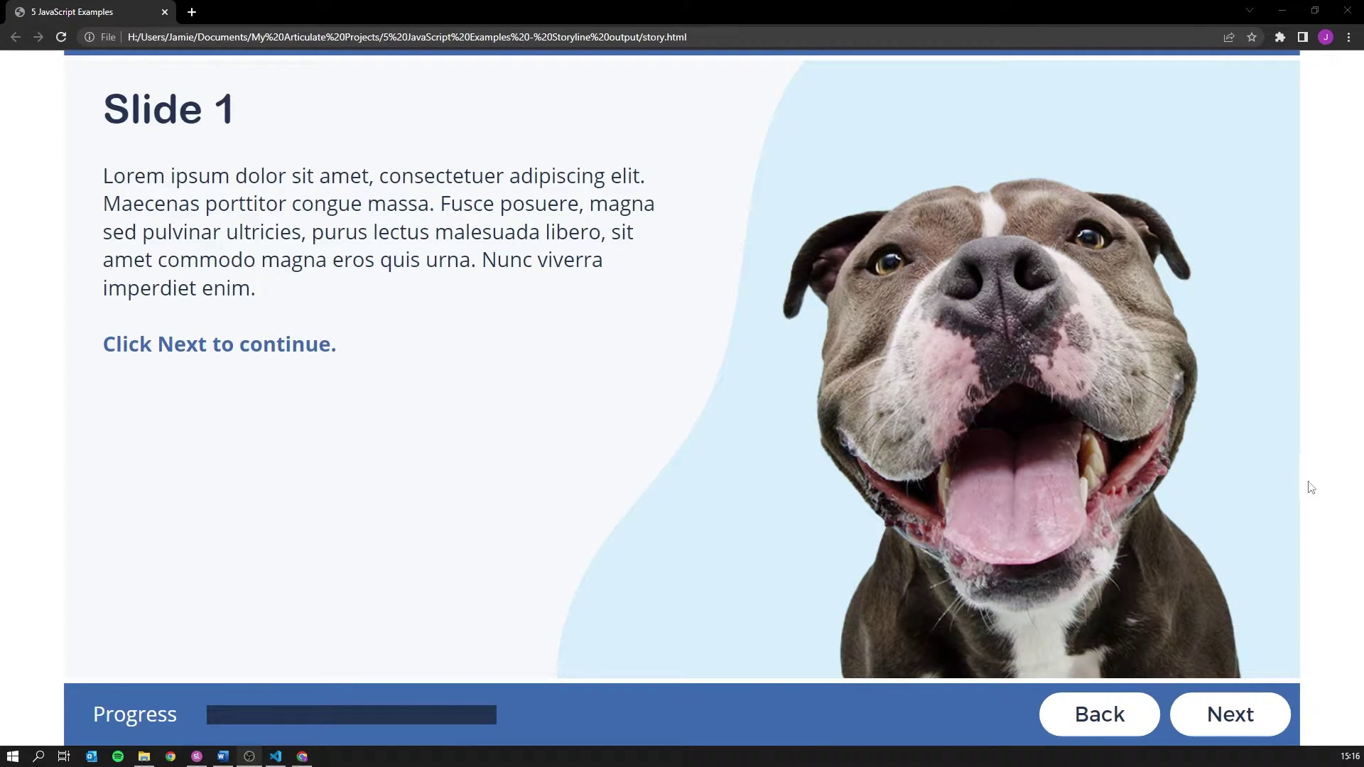
# - Open Chrome DevTools on the published course page via Inspect
pyautogui.rightClick(1312, 483)
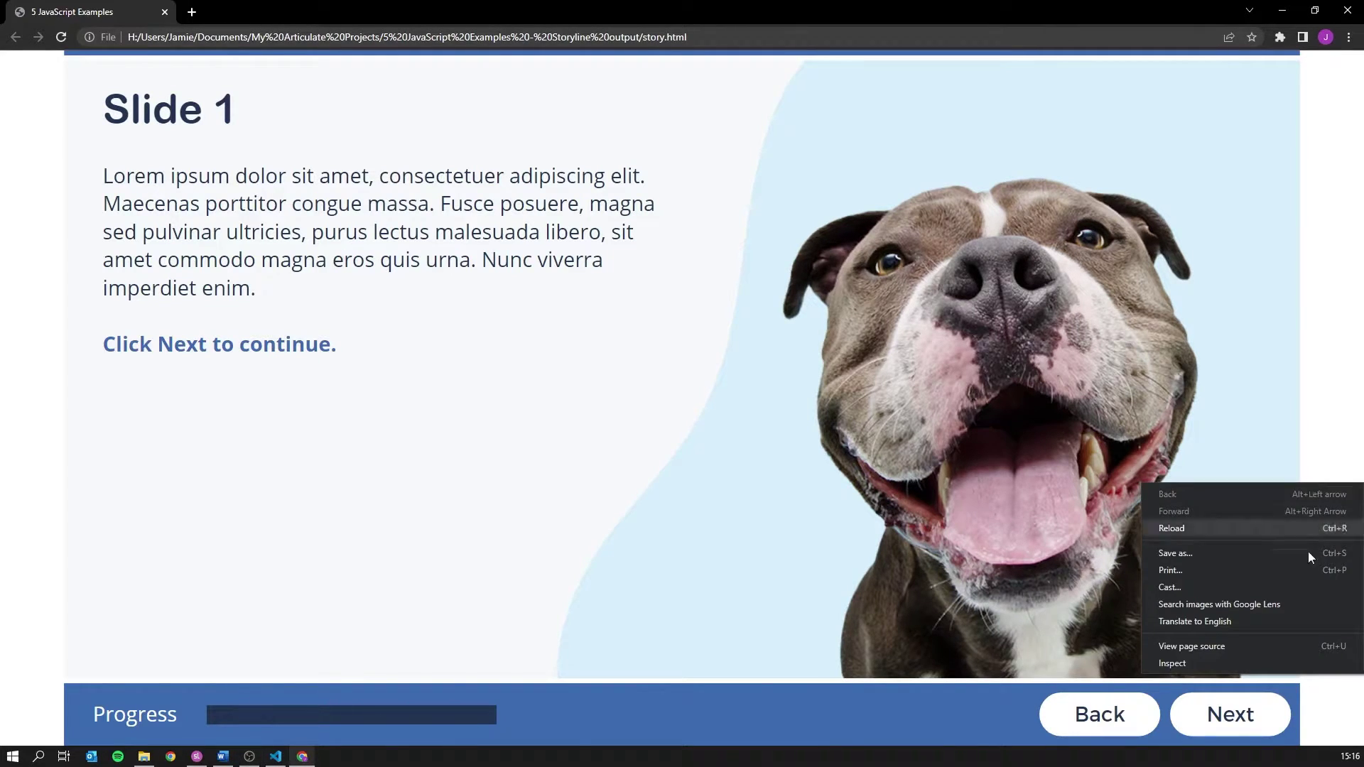
pyautogui.click(1297, 662)
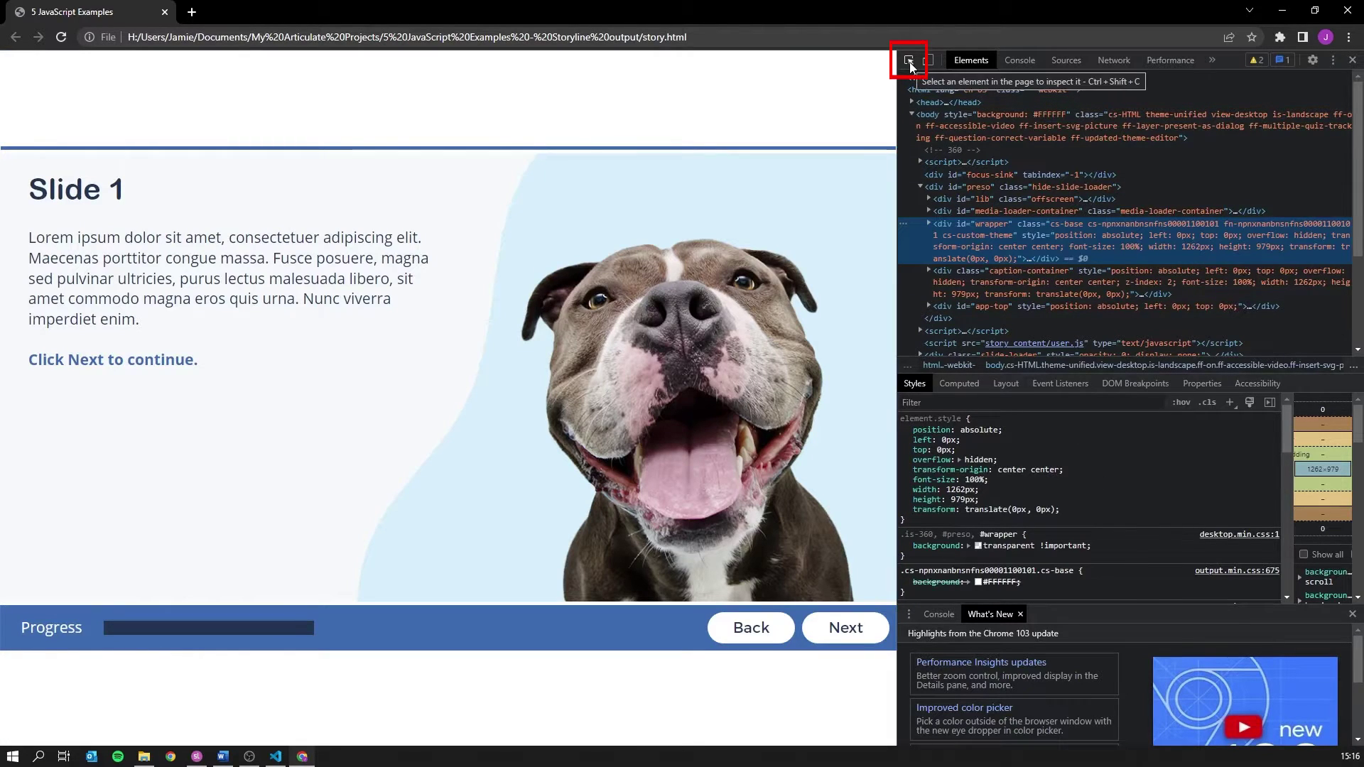
# - Pick the progress bar's path on the page and climb to its parent shape element
pyautogui.click(910, 66)
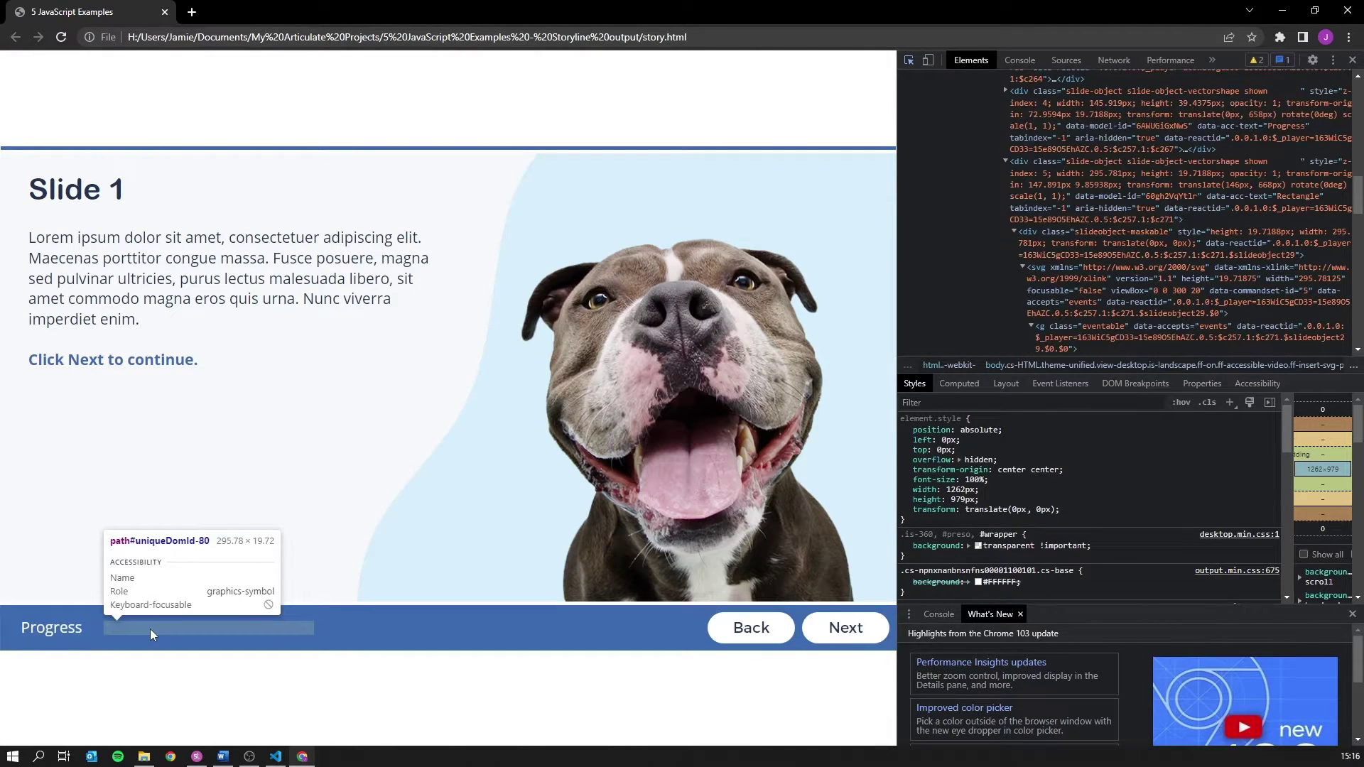
pyautogui.click(151, 629)
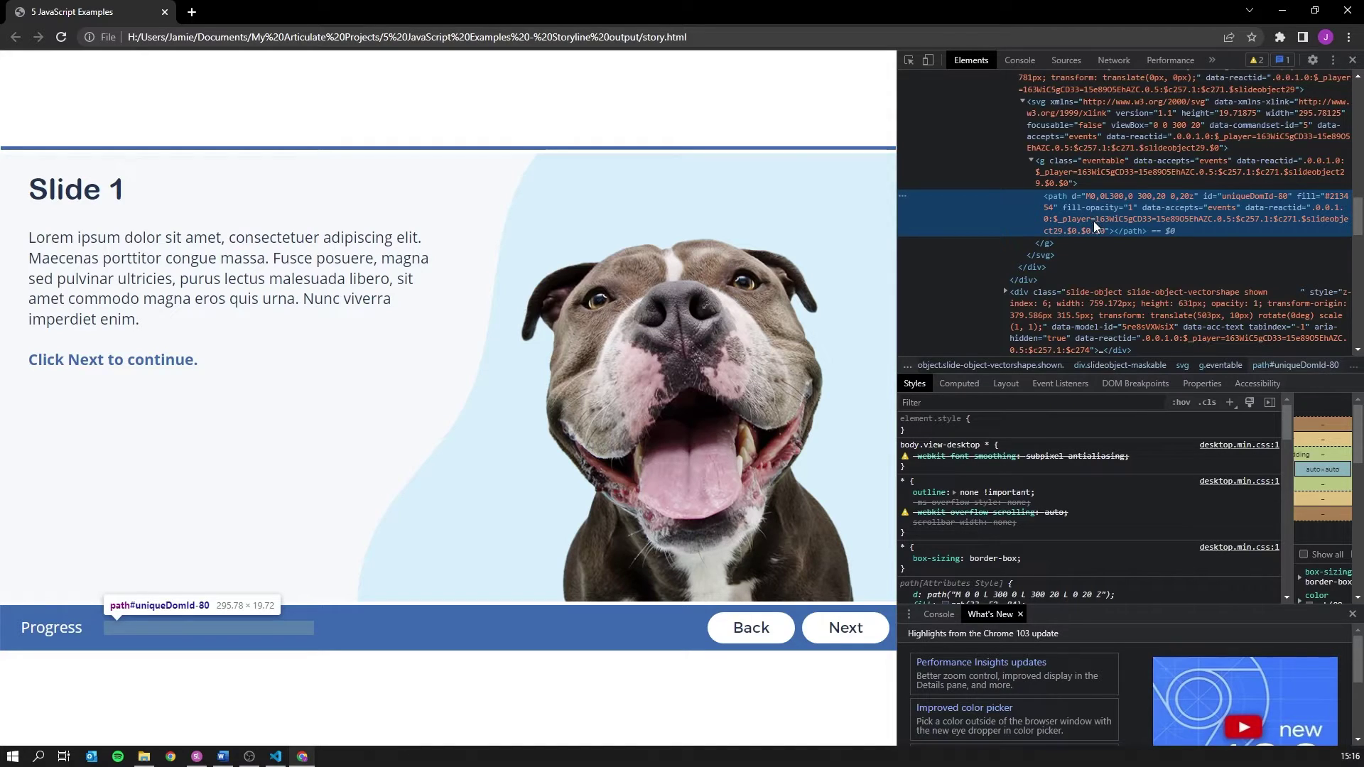
pyautogui.scroll(2, 1094, 223)
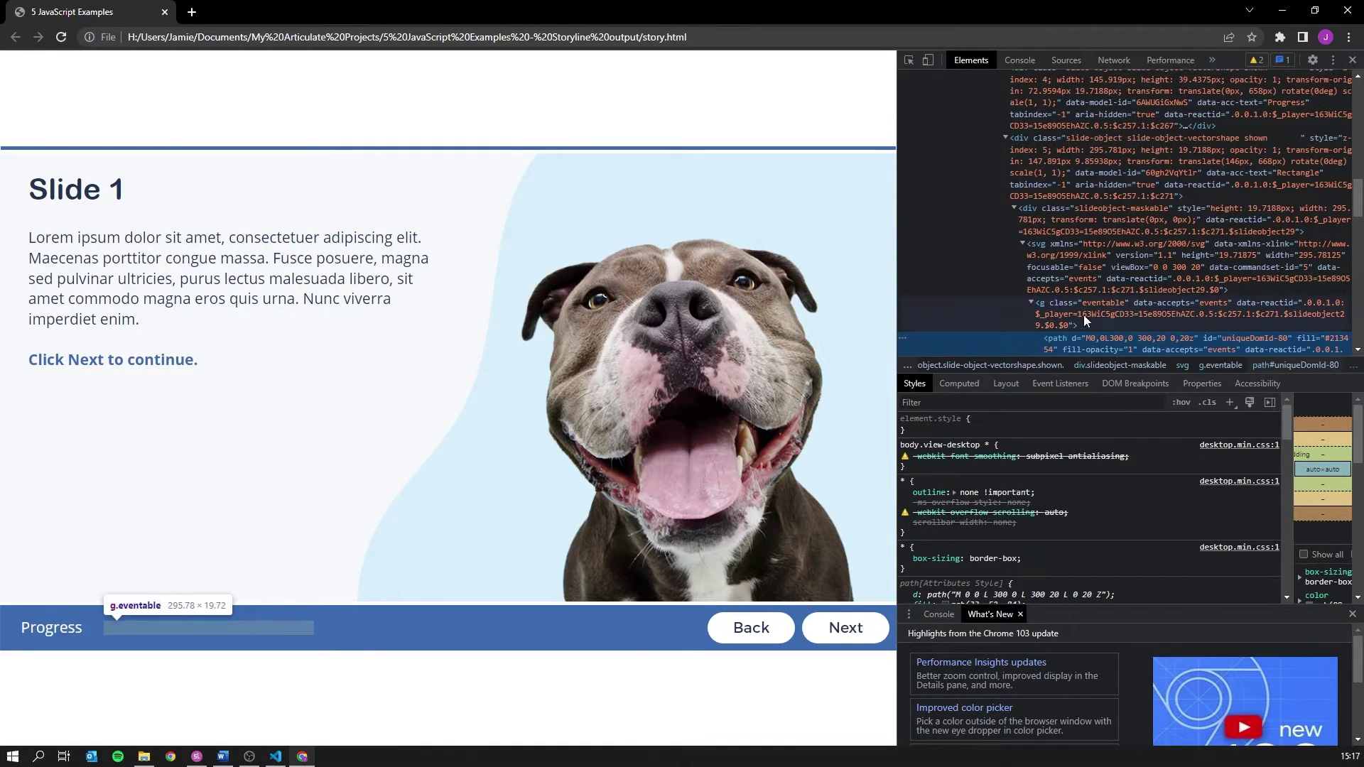
pyautogui.click(1074, 259)
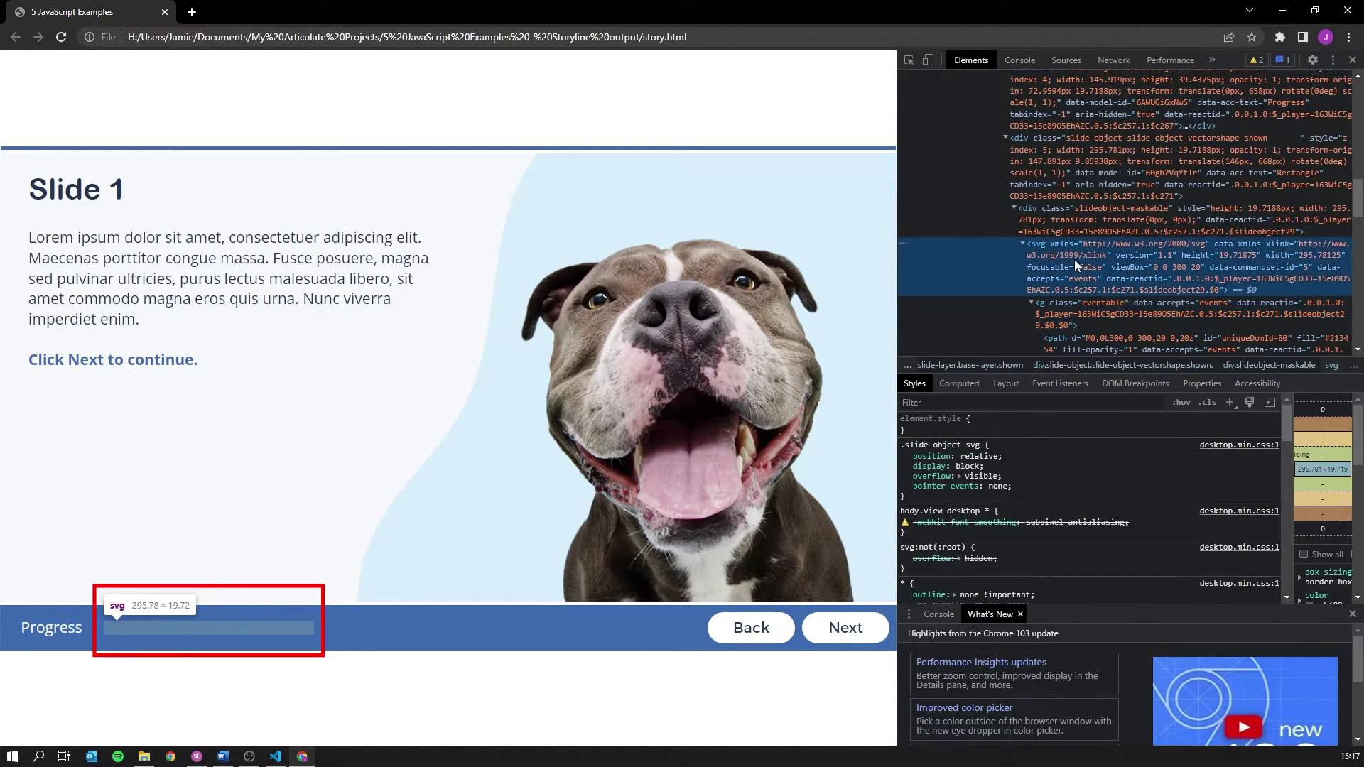
pyautogui.click(1064, 225)
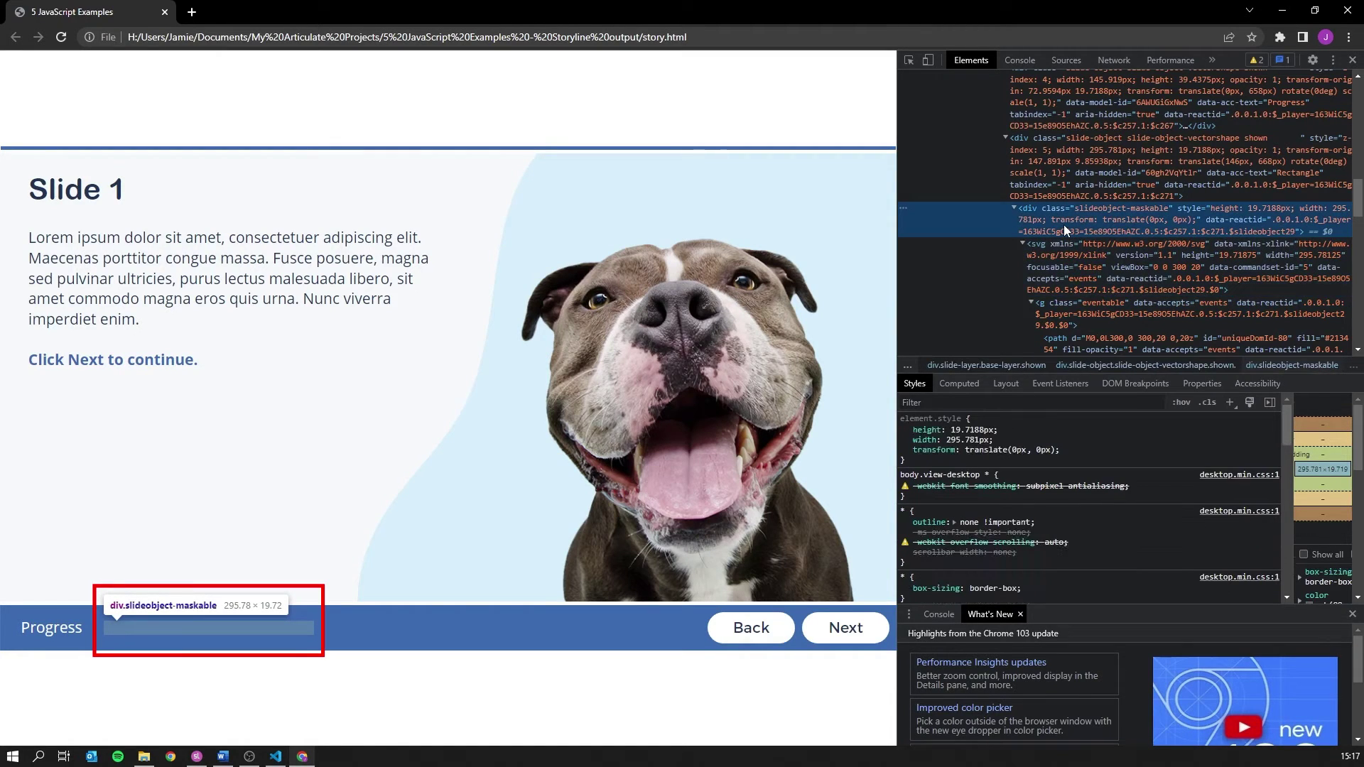
pyautogui.click(1059, 188)
# - Select the progress rectangle's div and copy its data-model-id value
pyautogui.scroll(1, 1044, 242)
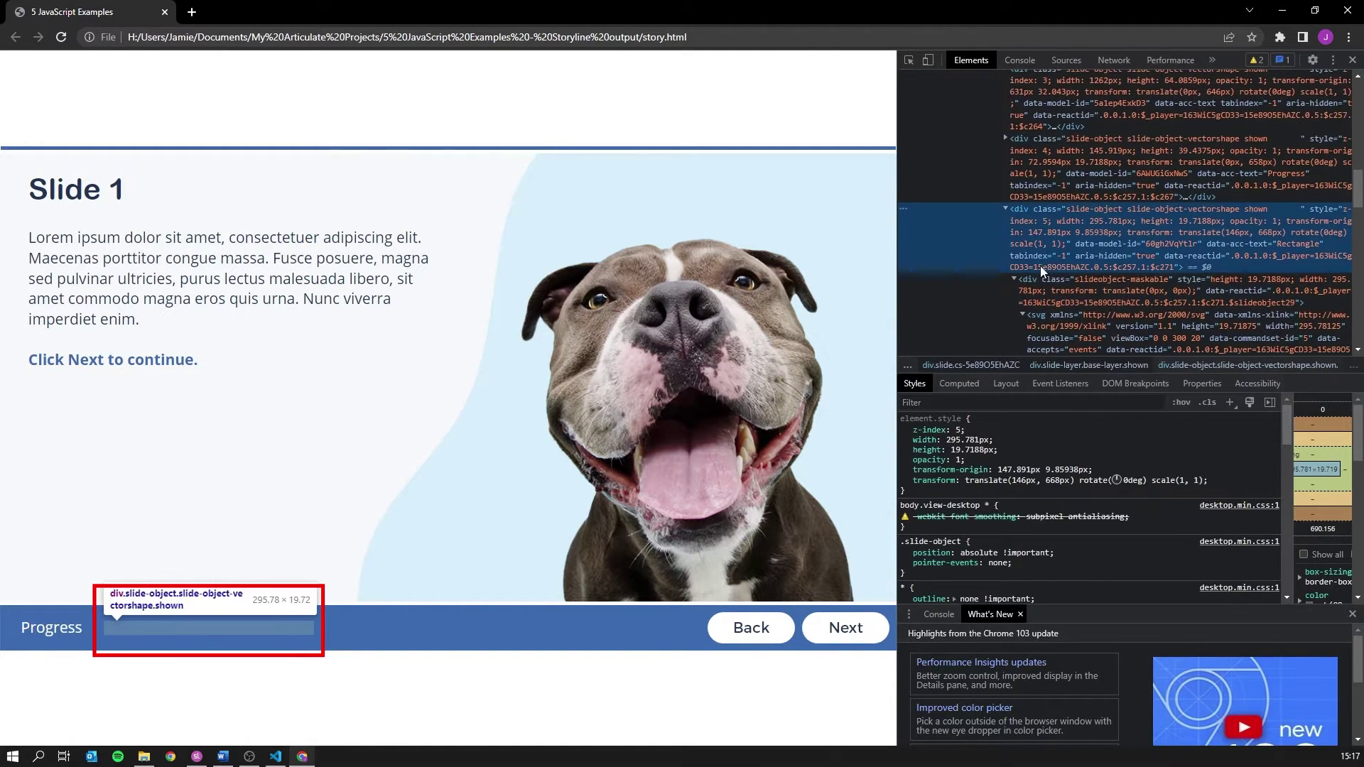
pyautogui.scroll(1, 1055, 283)
pyautogui.click(1047, 245)
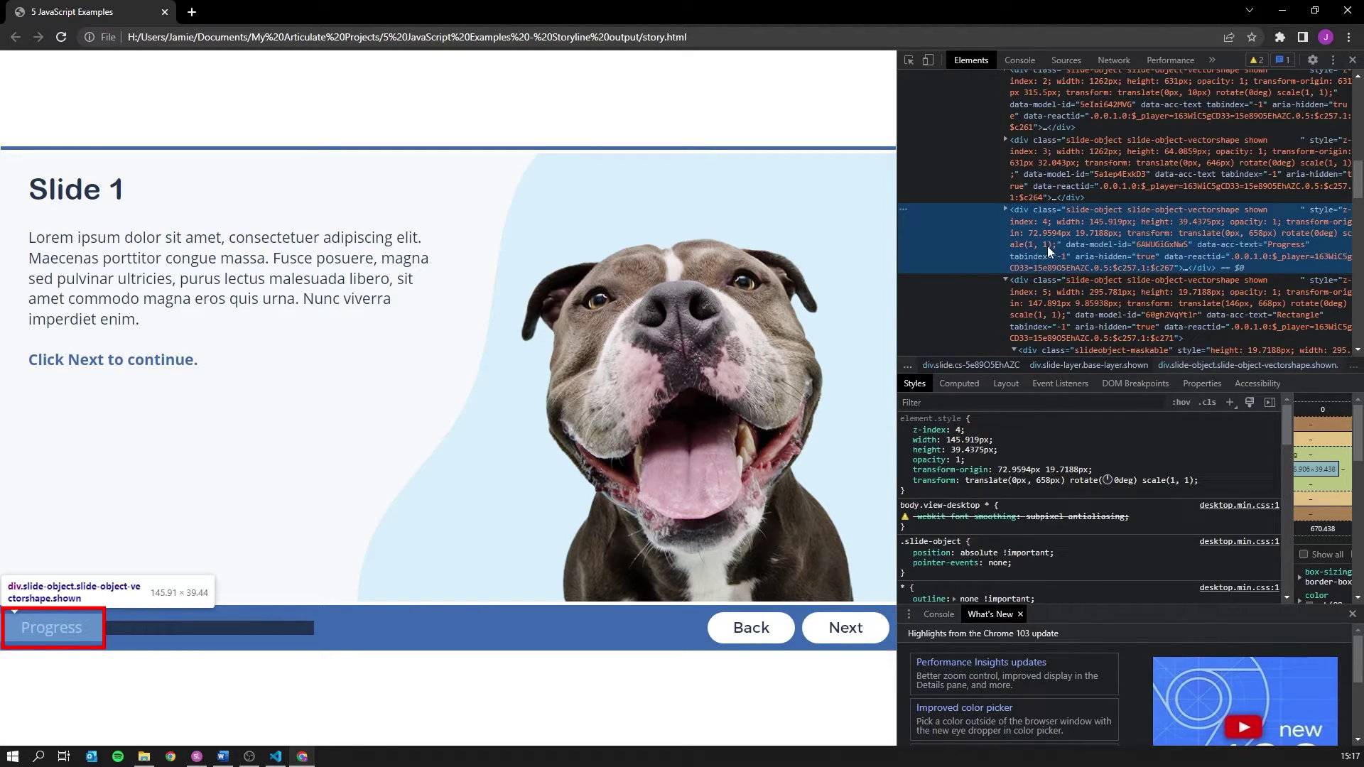
pyautogui.click(1046, 299)
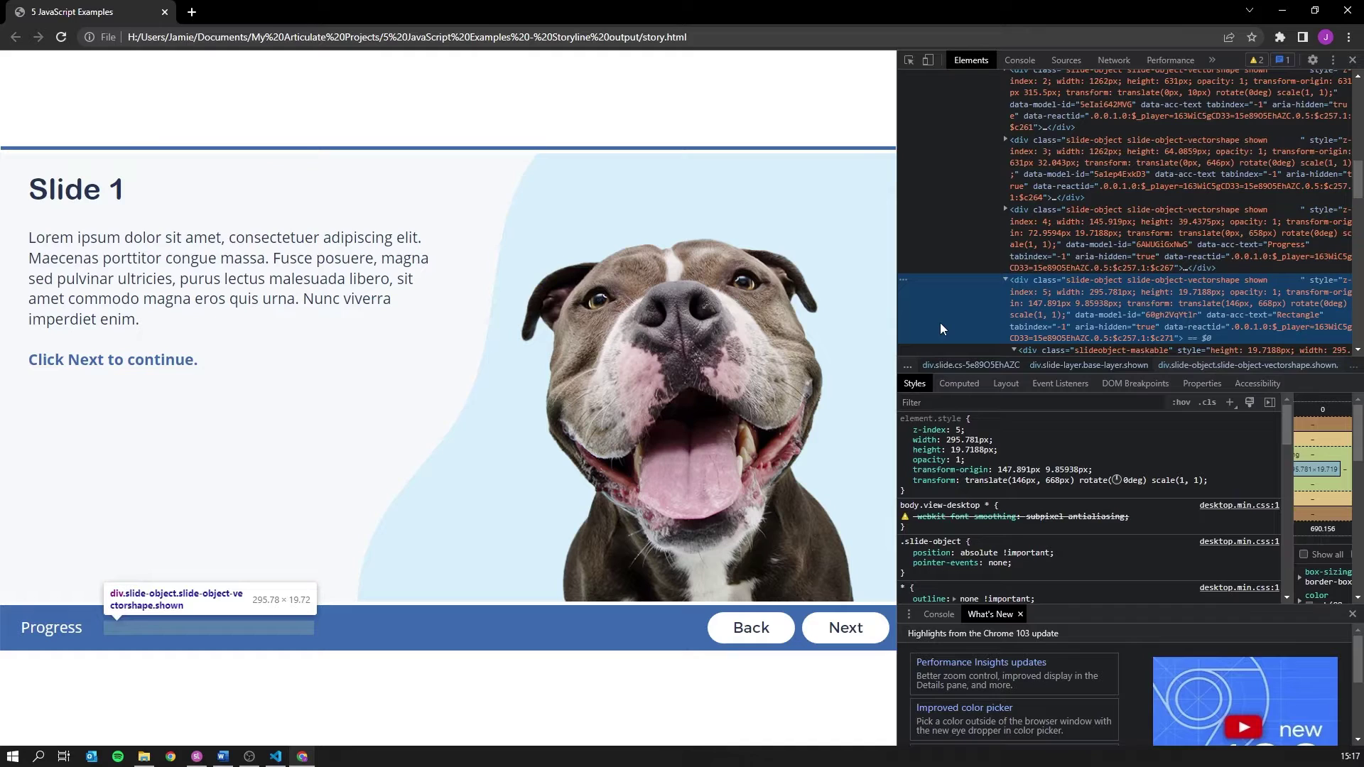
pyautogui.doubleClick(1162, 322)
pyautogui.hotkey('ctrl', 'c')
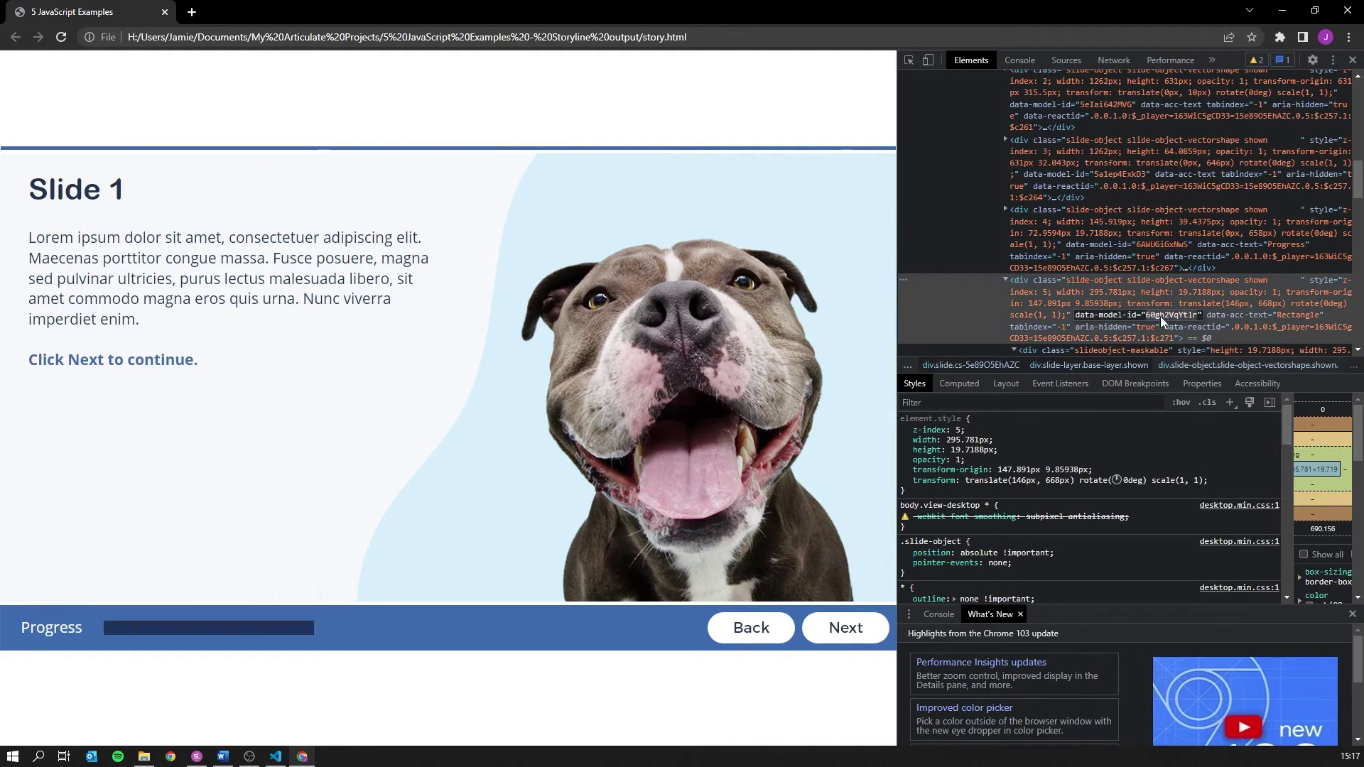
pyautogui.rightClick(1162, 321)
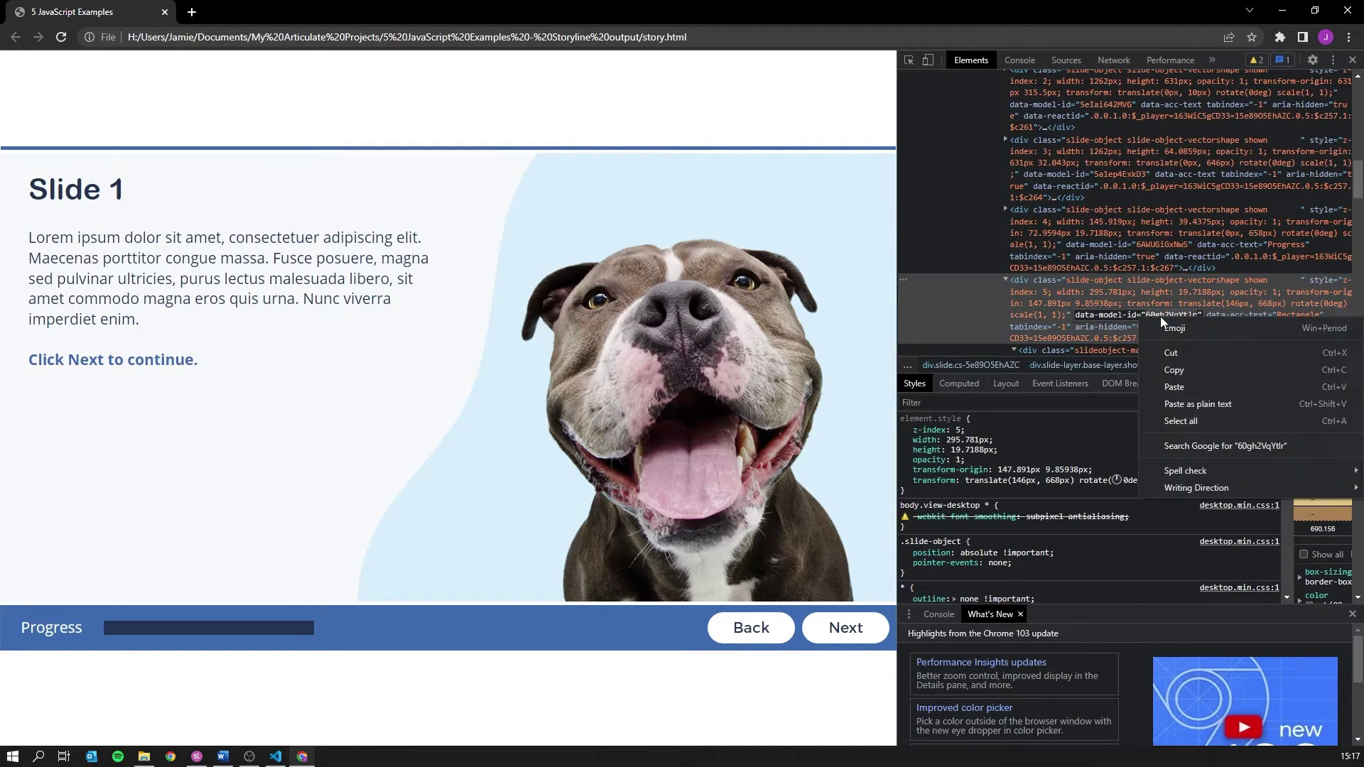
pyautogui.click(1182, 372)
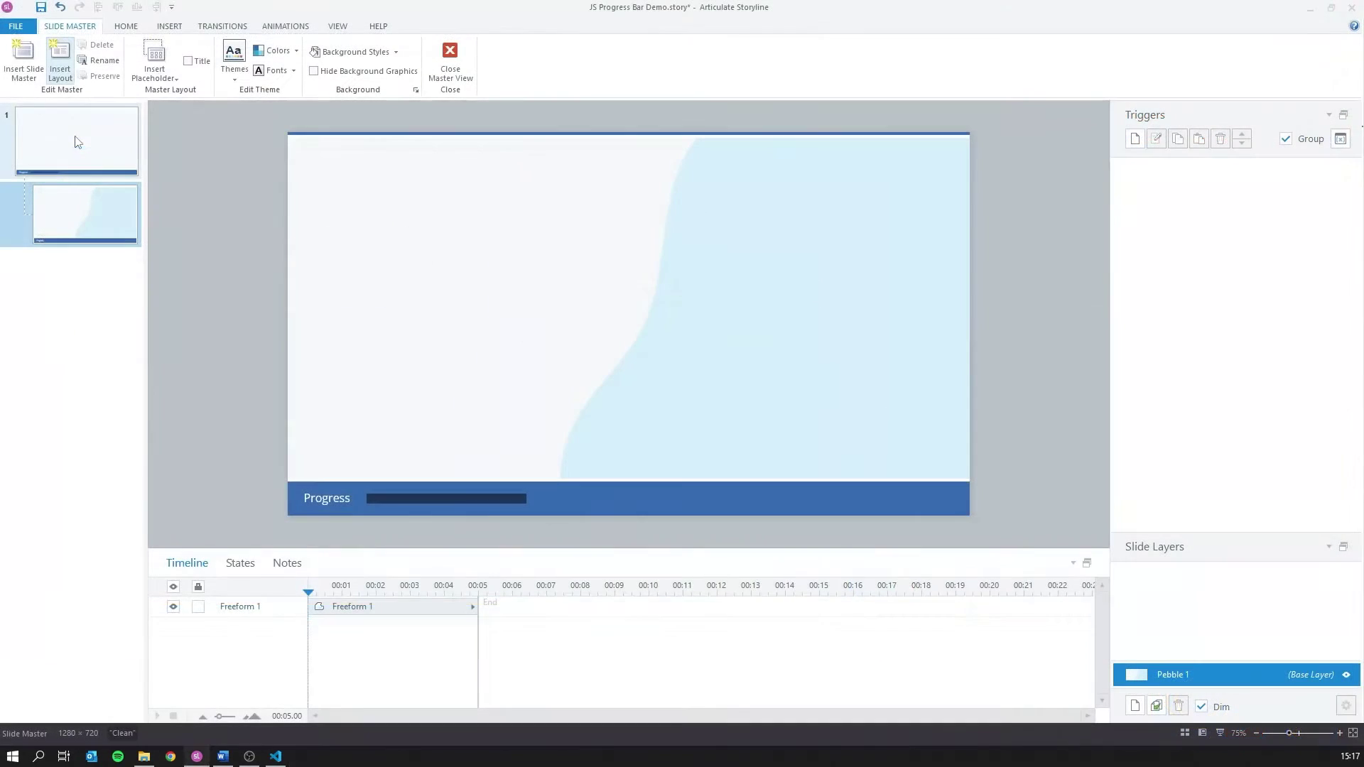
# - Replace the # placeholder in the Clean master's JavaScript querySelector with the copied ID 60gh2VqYtlr
pyautogui.click(77, 146)
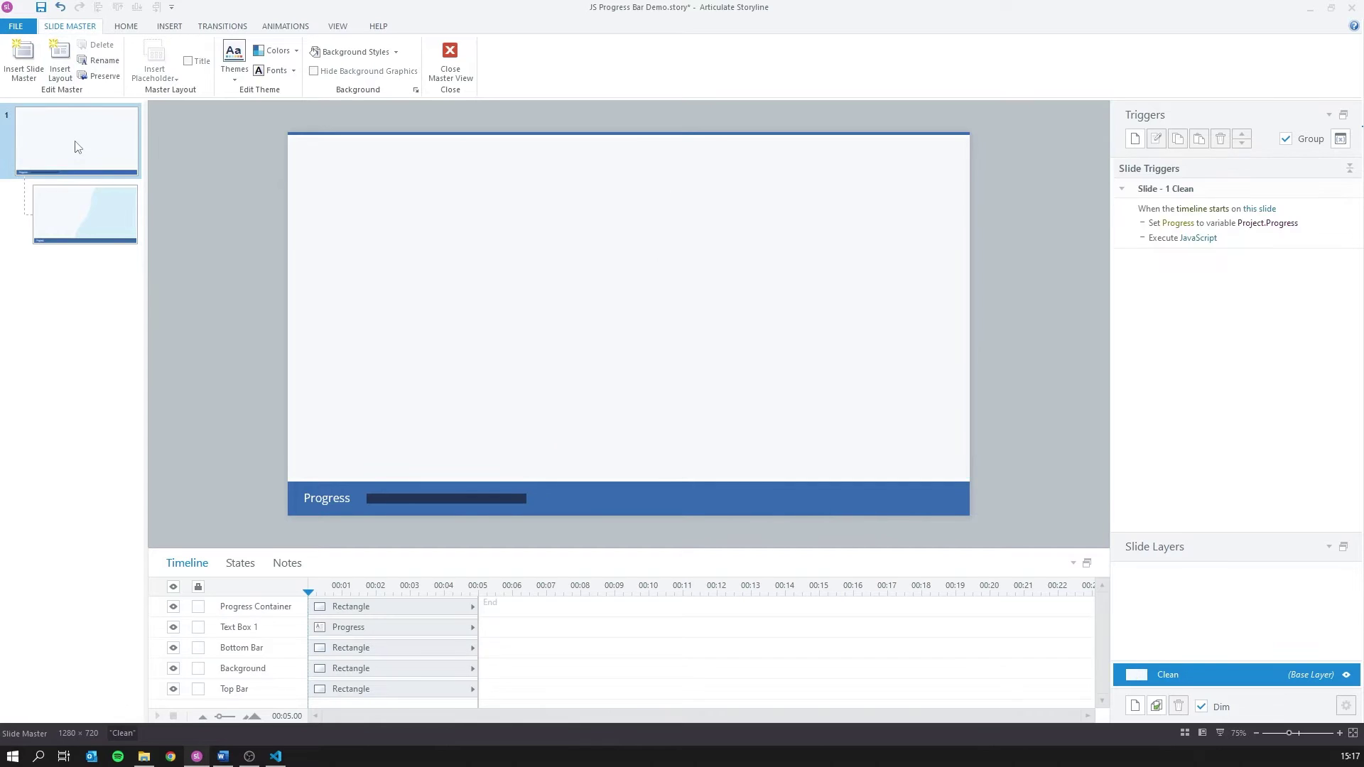
pyautogui.click(1204, 239)
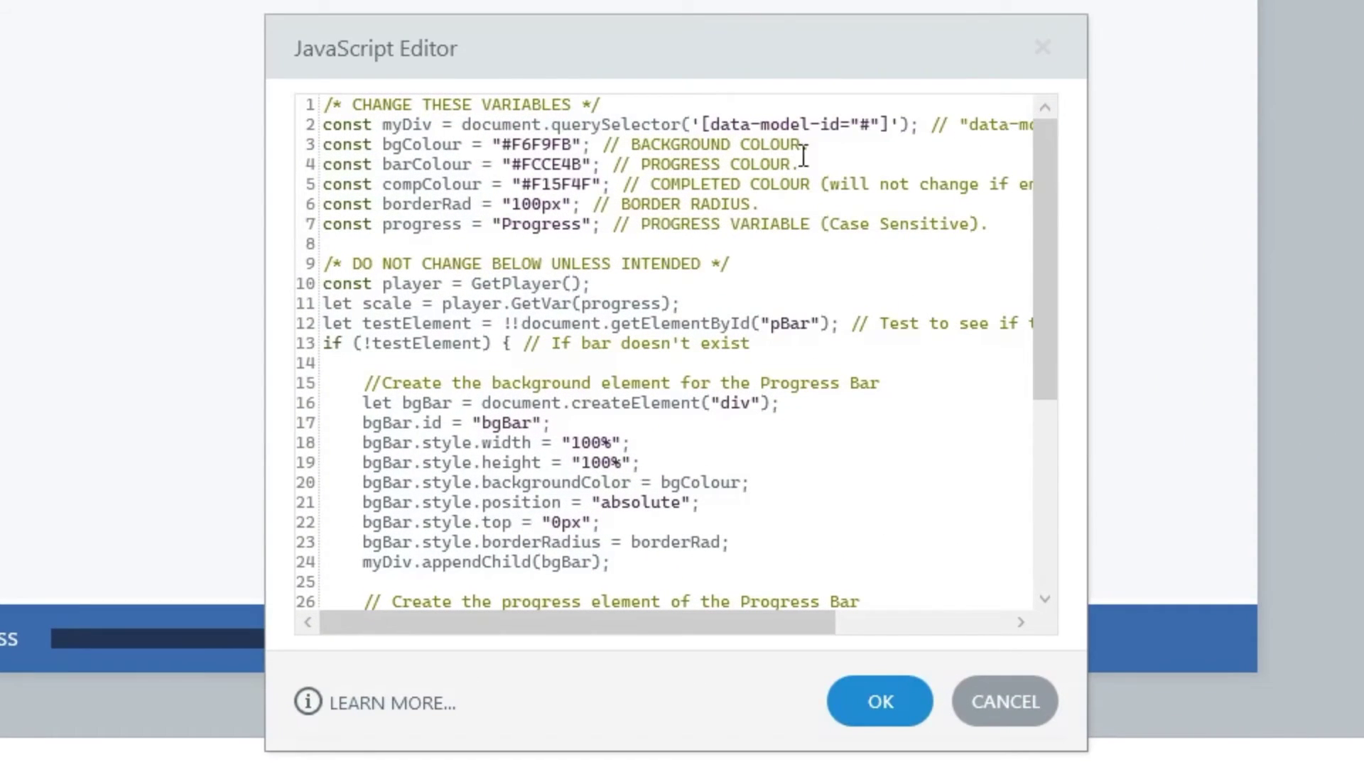
pyautogui.doubleClick(863, 126)
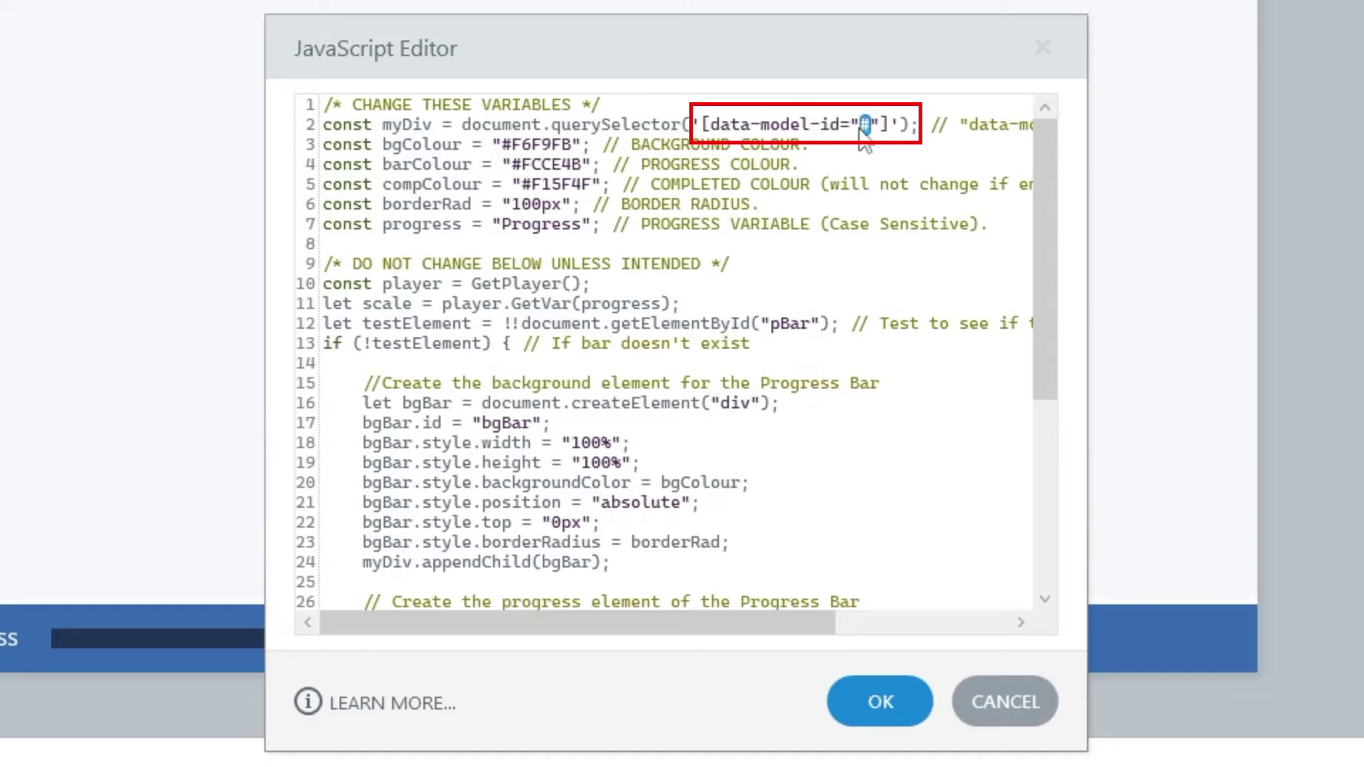
pyautogui.hotkey('ctrl', 'v')
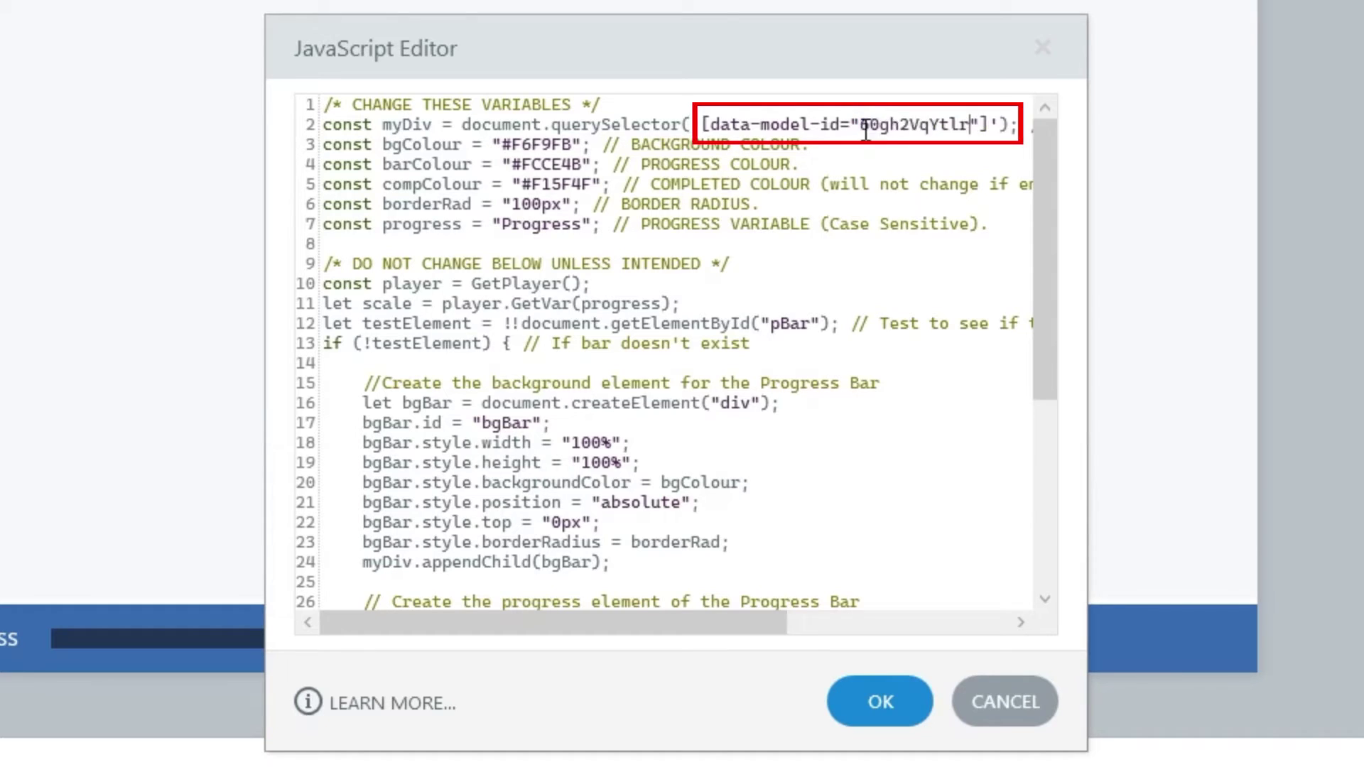
pyautogui.click(881, 701)
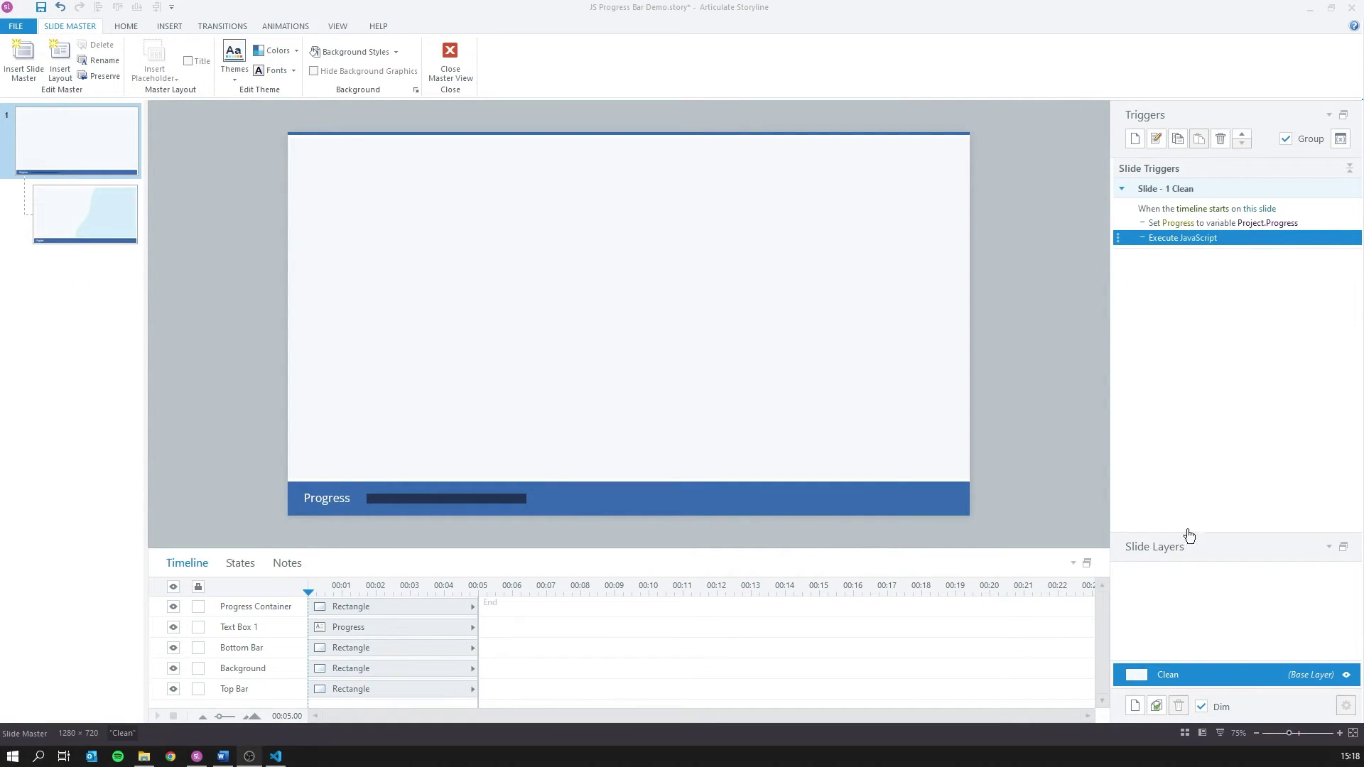
# - Set the Progress Container's shape fill to No Fill
pyautogui.click(515, 500)
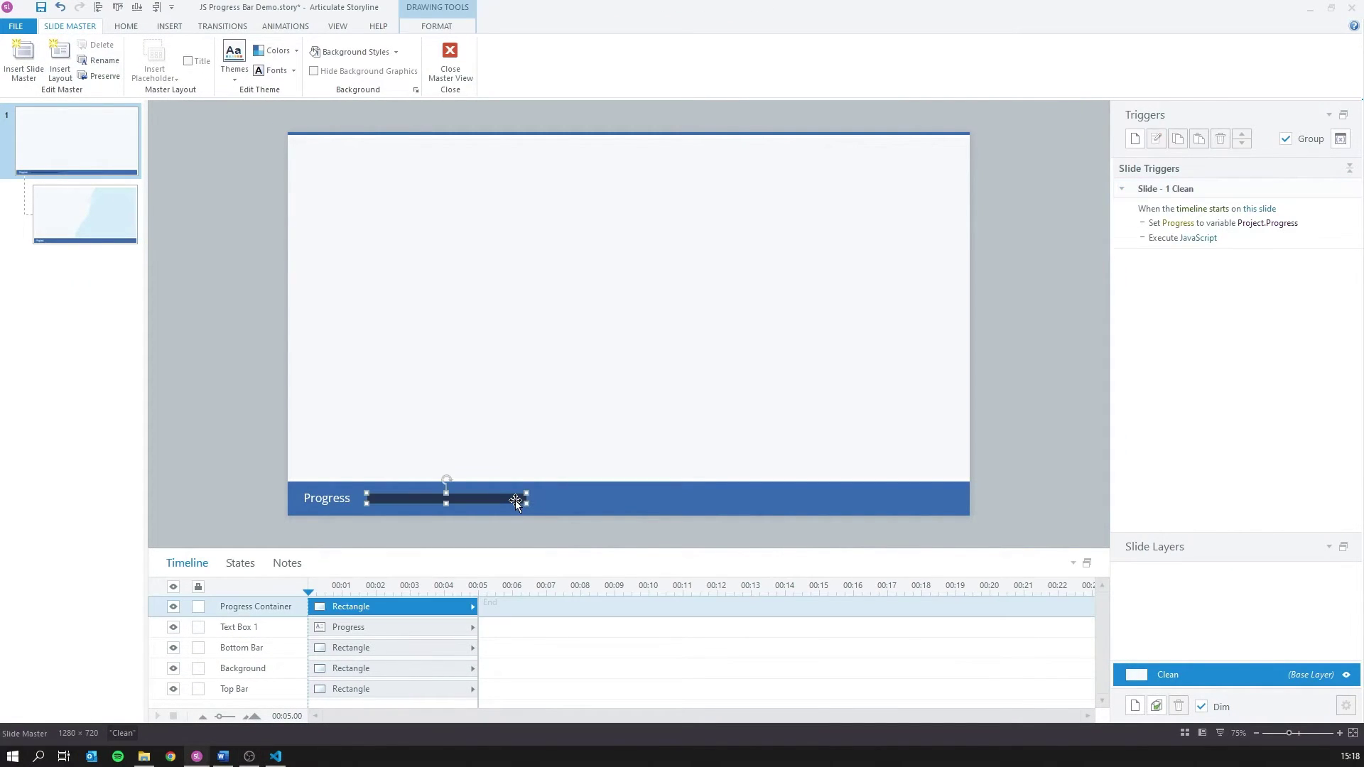
pyautogui.click(455, 27)
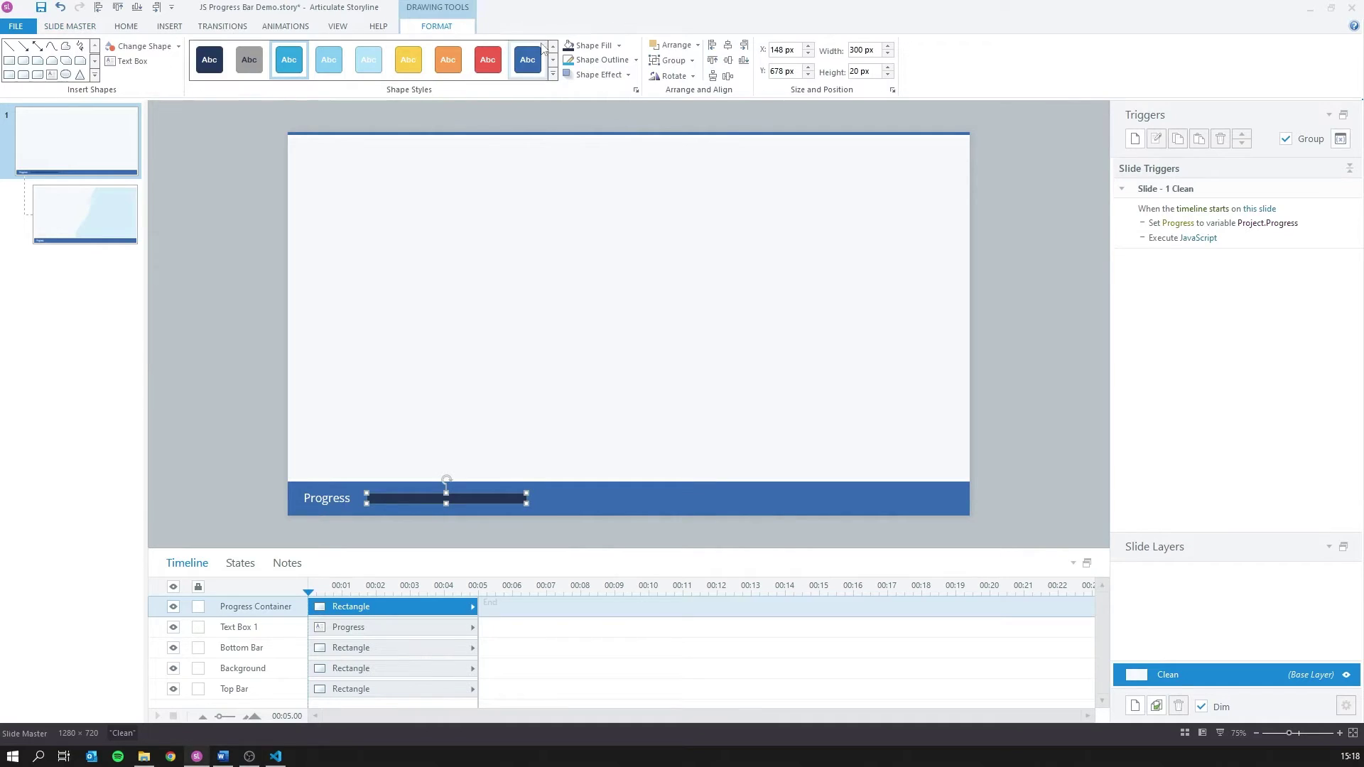
pyautogui.click(618, 46)
pyautogui.click(604, 73)
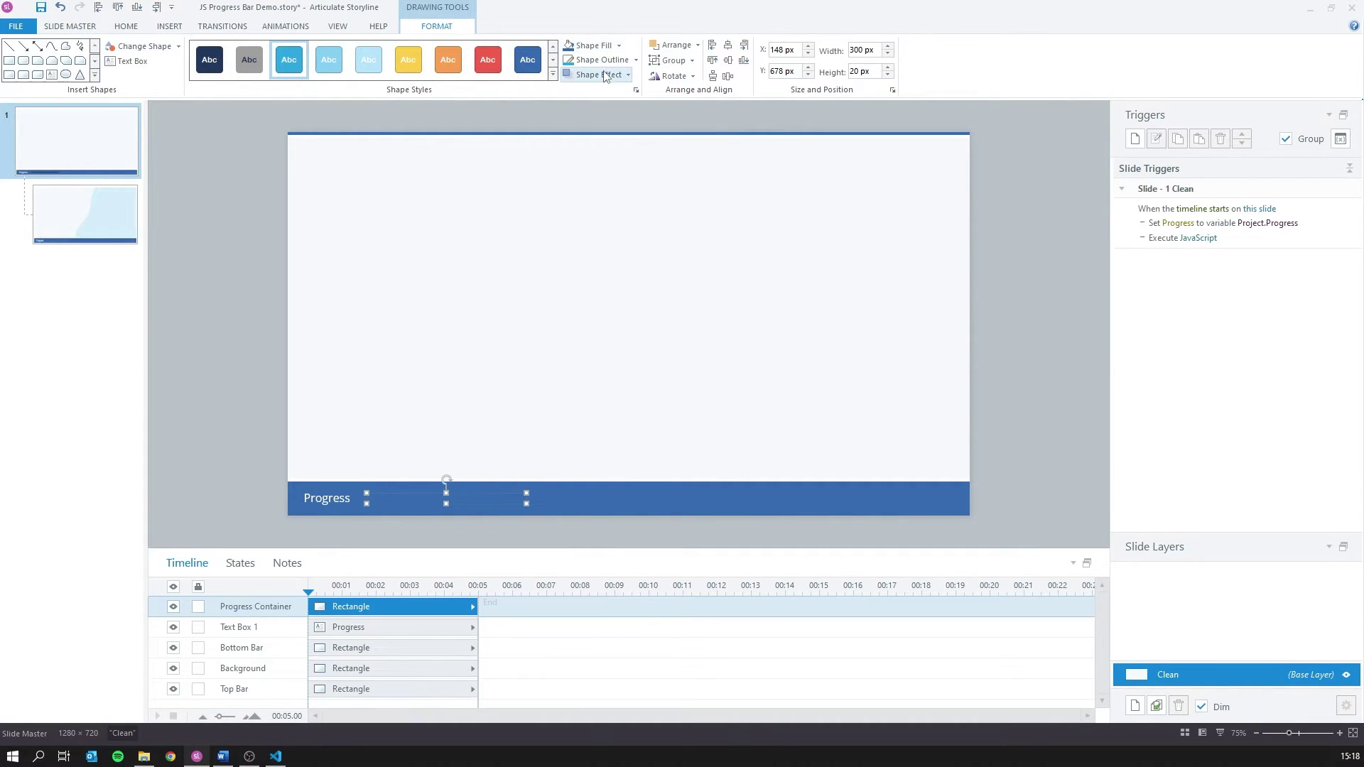
pyautogui.click(619, 46)
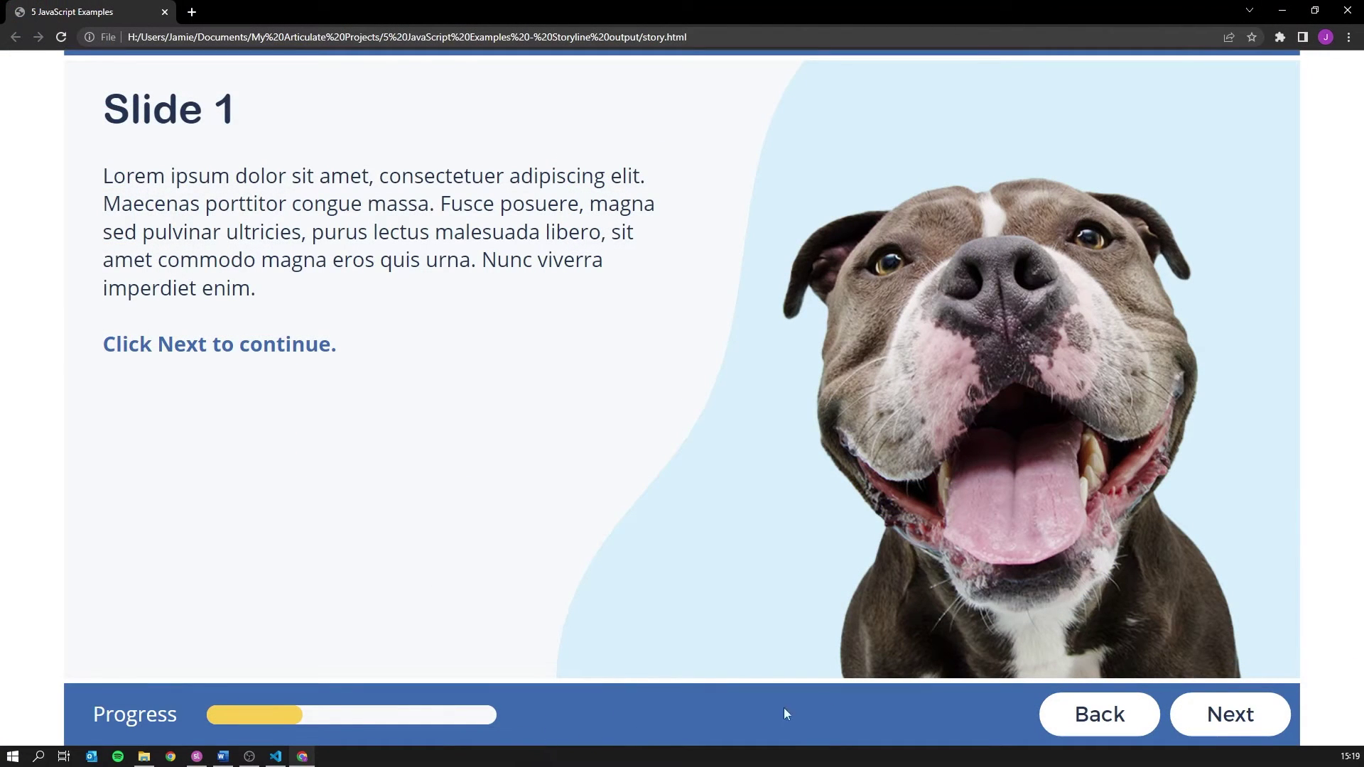
# - Advance from Slide 1 through Slide 2 in the published course to watch the yellow bar grow
pyautogui.click(1212, 715)
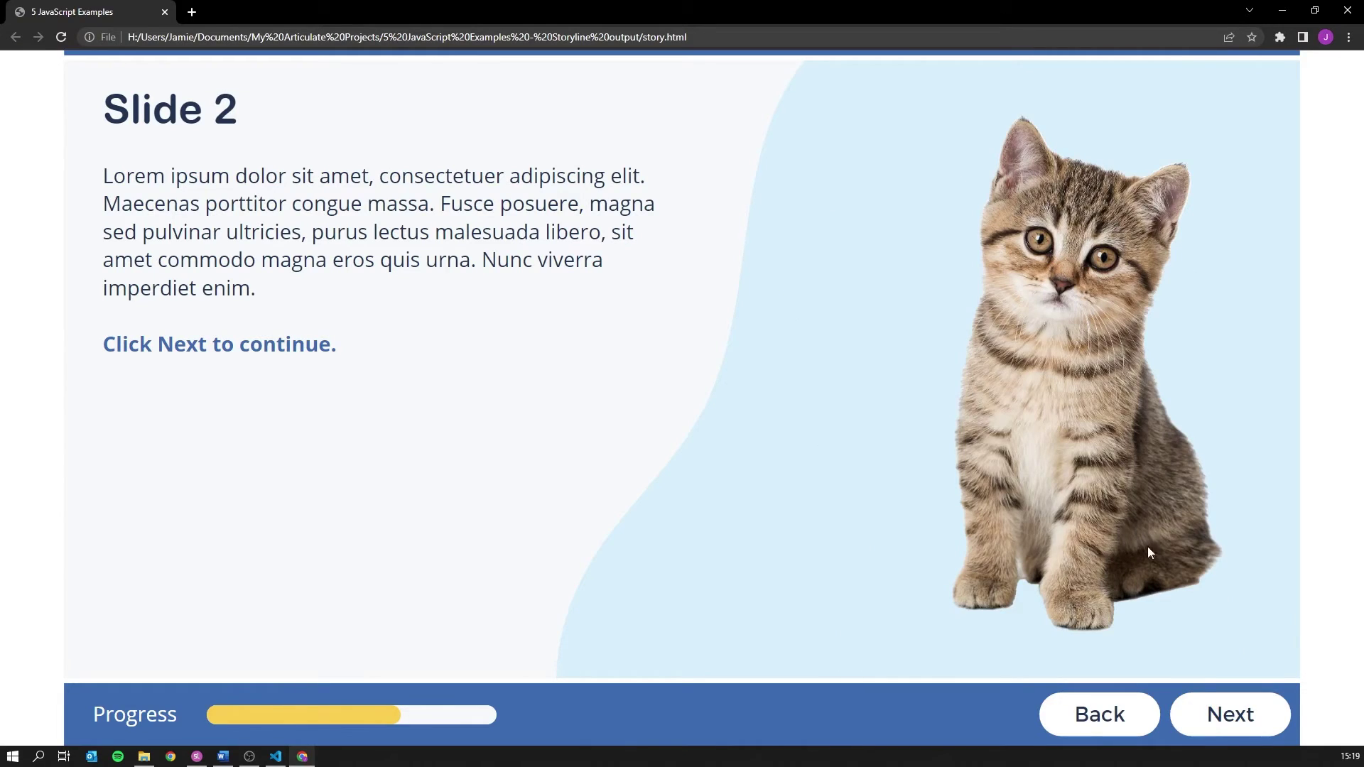
pyautogui.click(1212, 718)
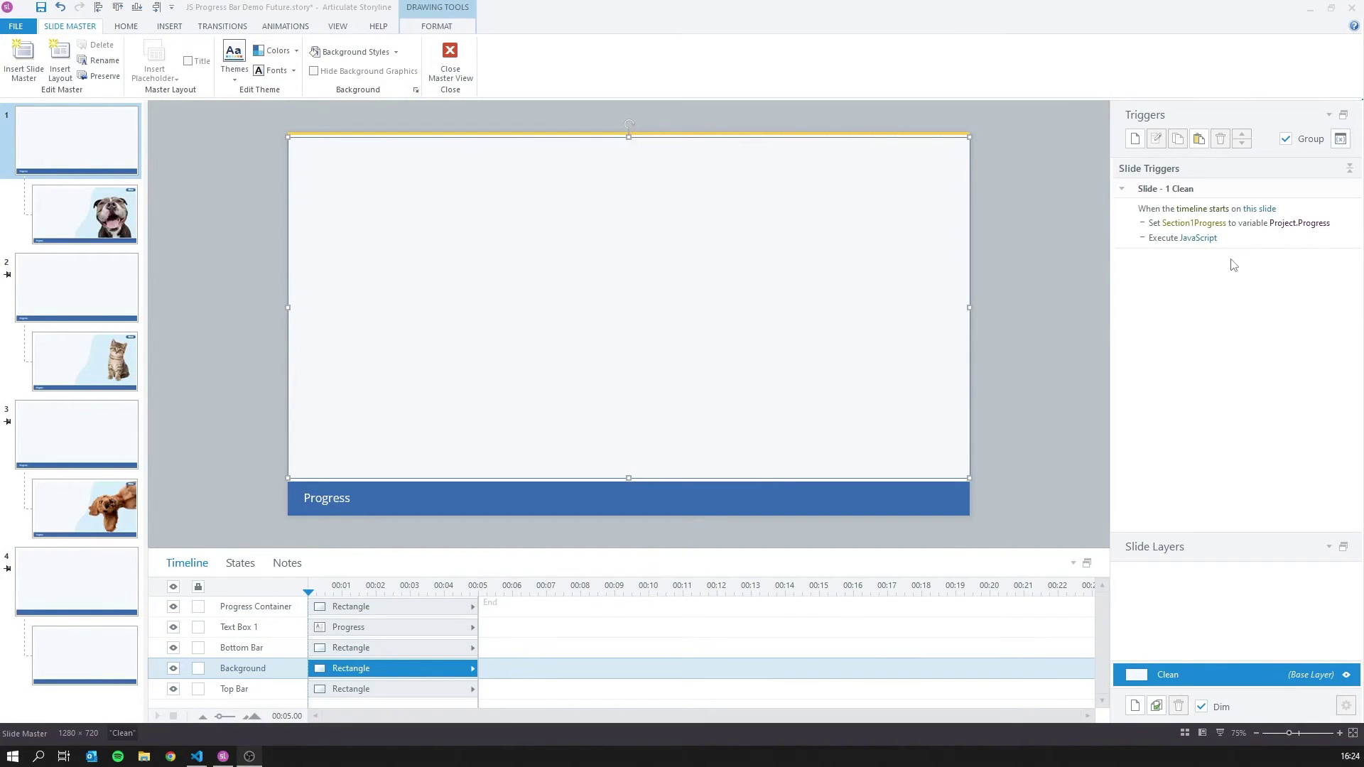
# - Change the Set Section1Progress trigger's source variable from Project.Progress to Scene.Progress
pyautogui.click(1235, 227)
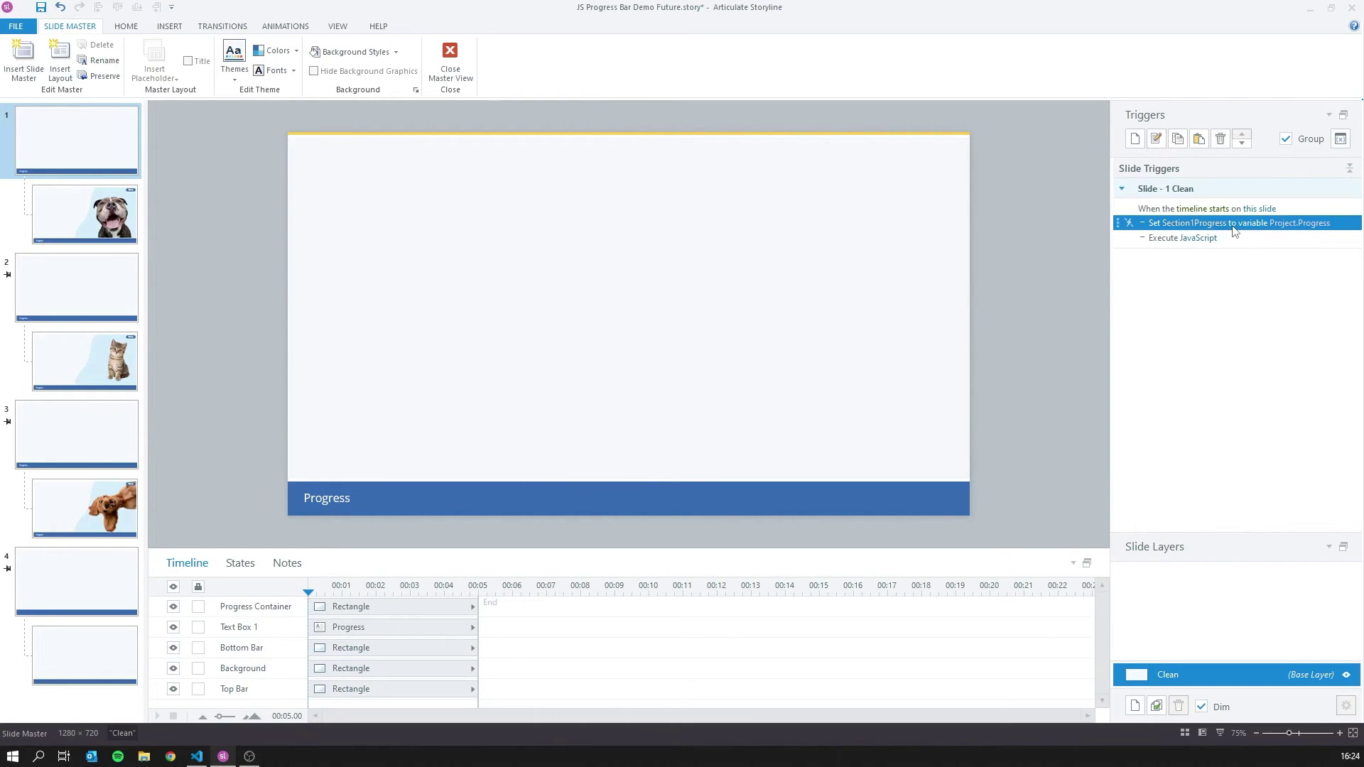
pyautogui.click(1286, 226)
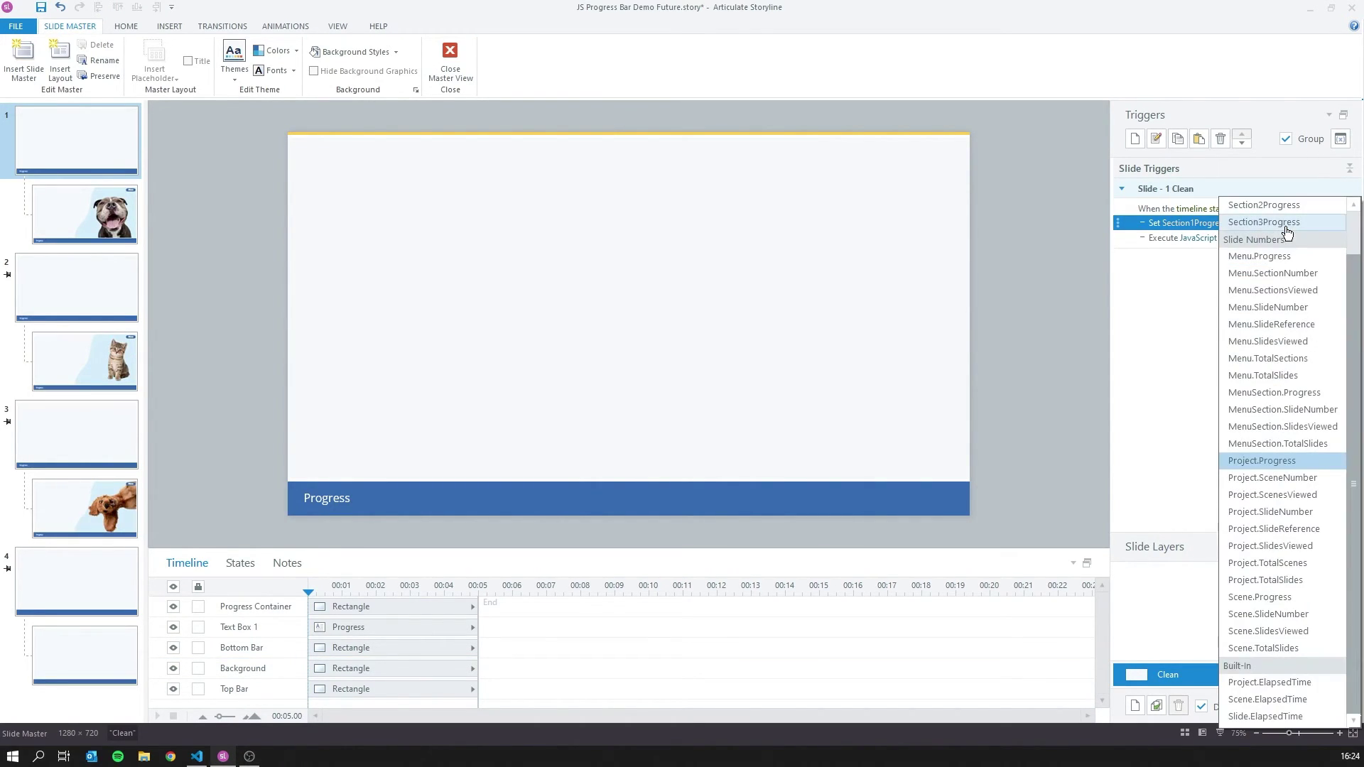
pyautogui.click(1286, 598)
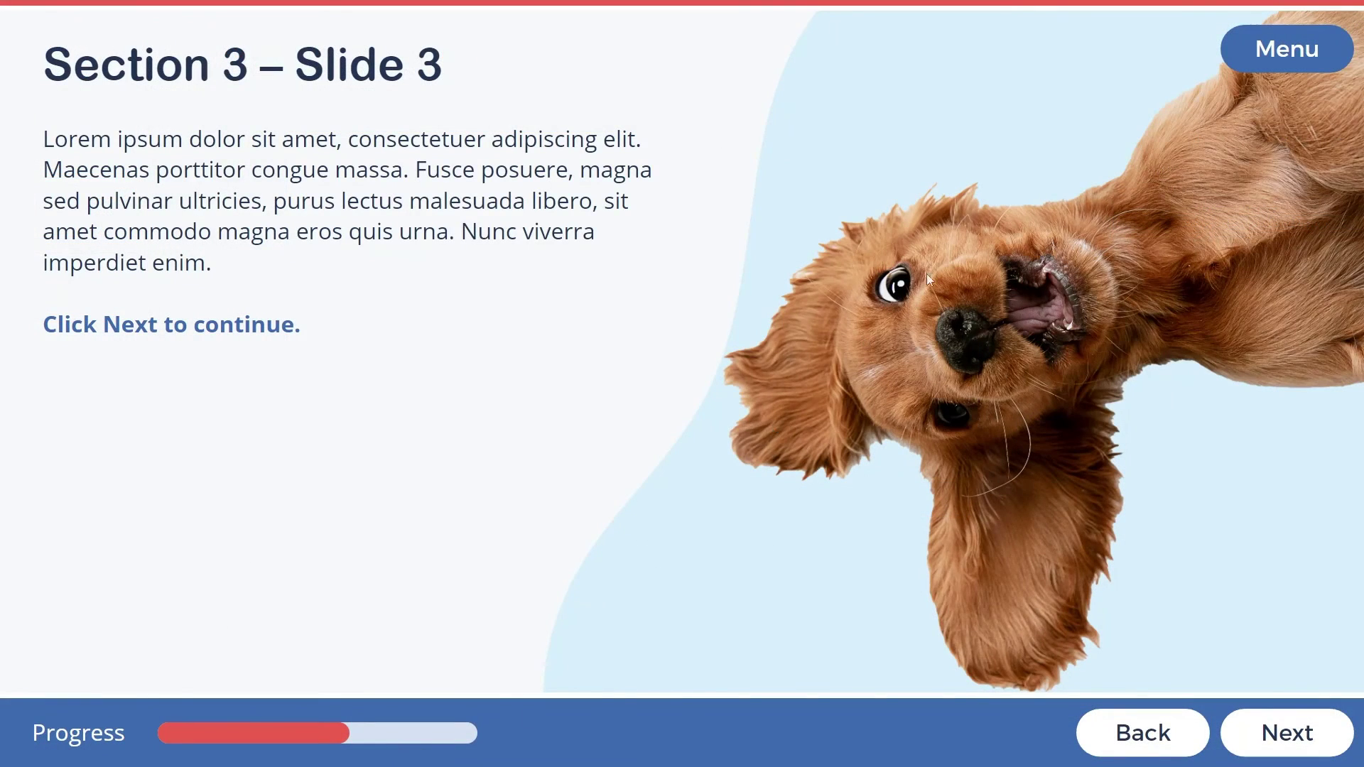
pyautogui.click(1243, 67)
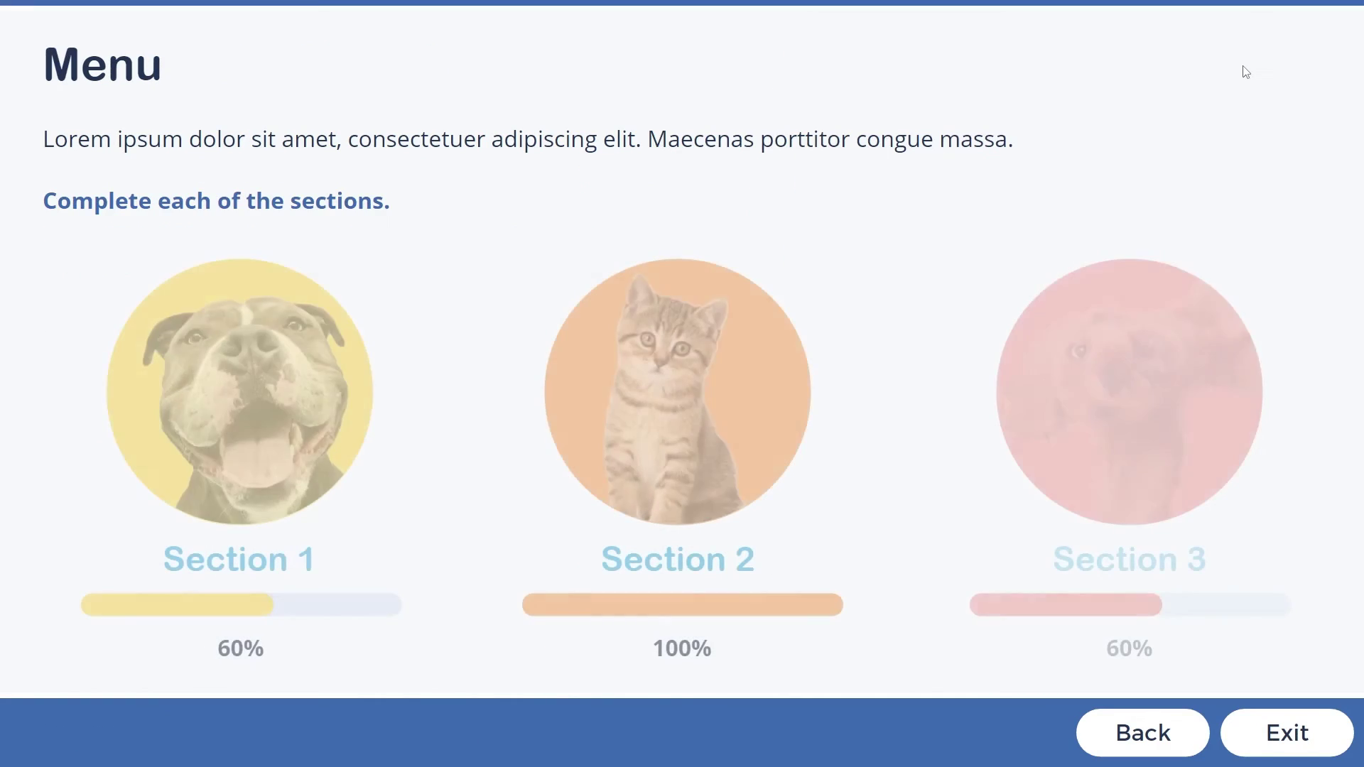